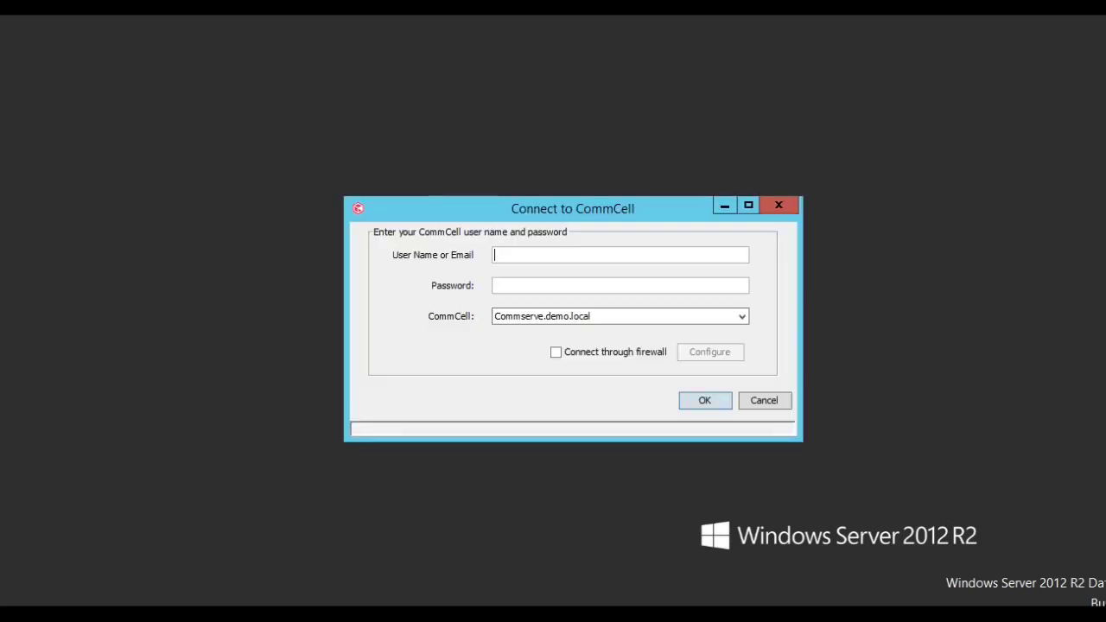
- Log in as admin with the account password, then close the licence reminder
text(admin)
key(Tab)
text(**********)
key(Return)
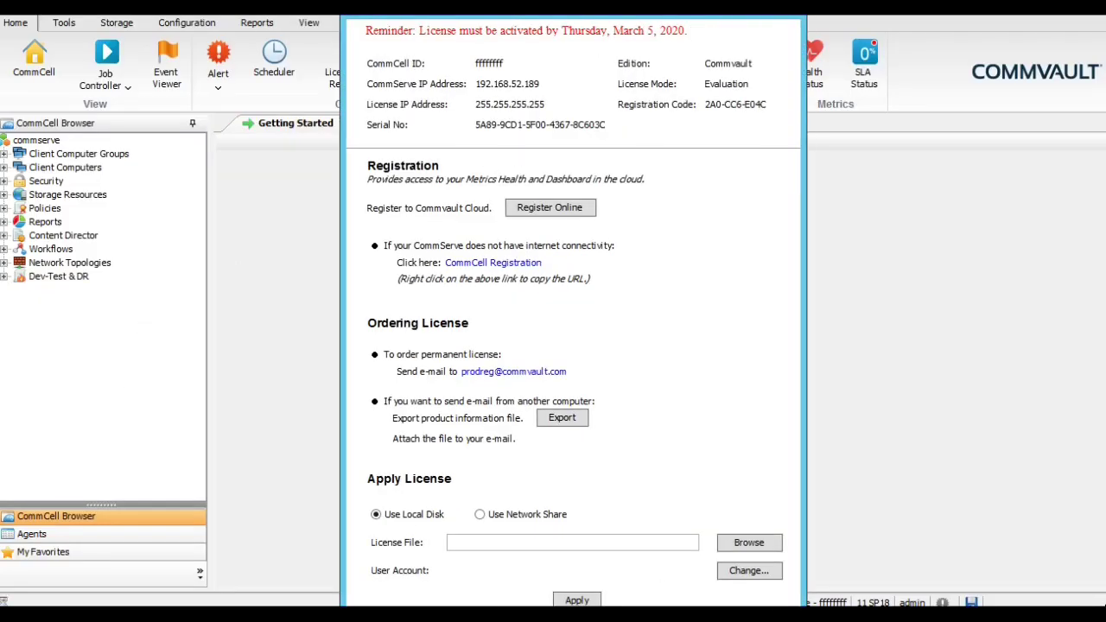
key(Escape)
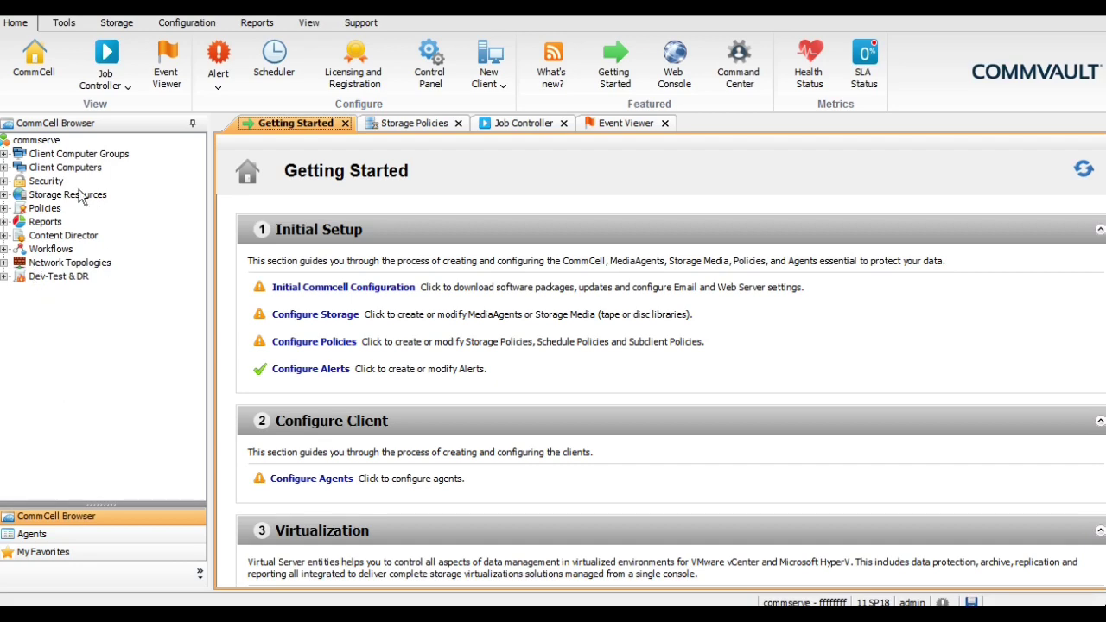
- Open Storage Resources > Libraries and bring up its Add menu
double_click(49, 199)
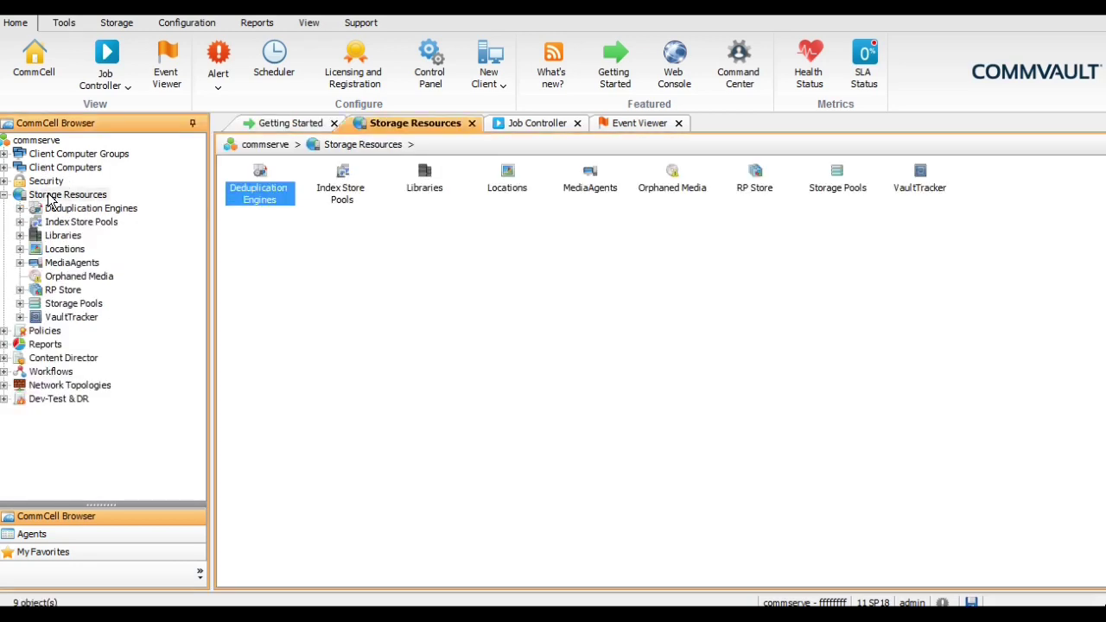
click(56, 238)
right_click(57, 242)
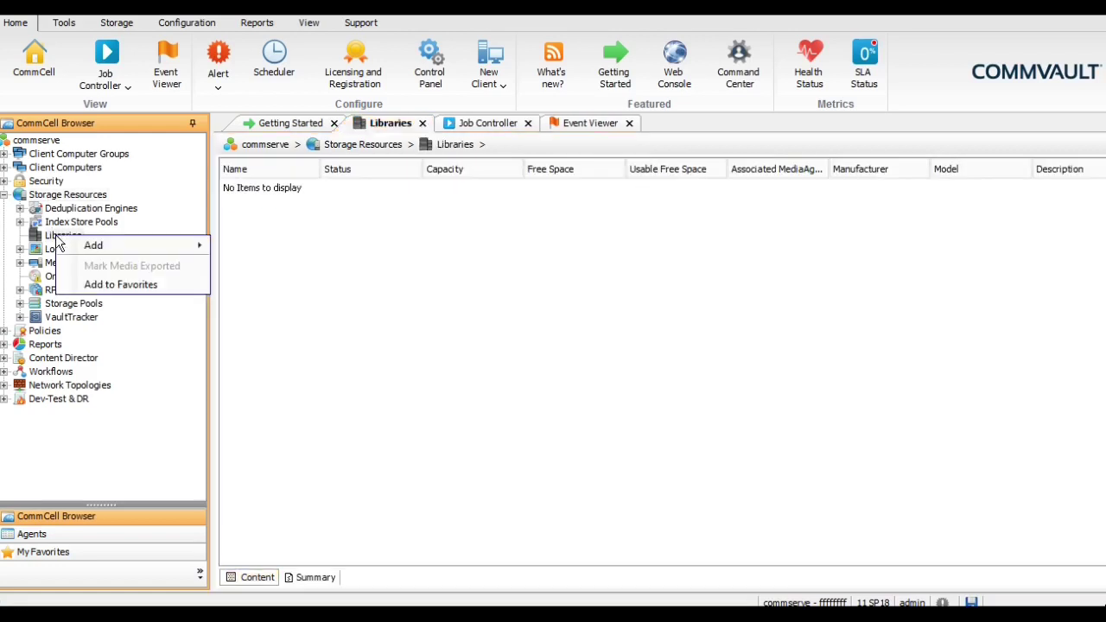
mouse_move(121, 248)
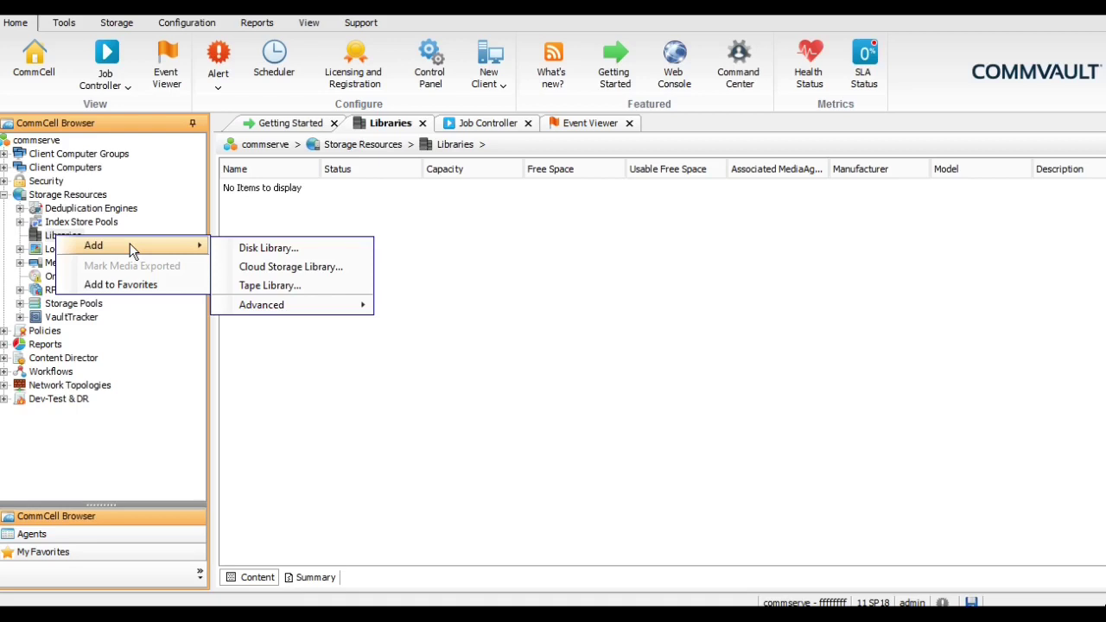
- Start a new disk library named DISK_LIBRARY
click(277, 251)
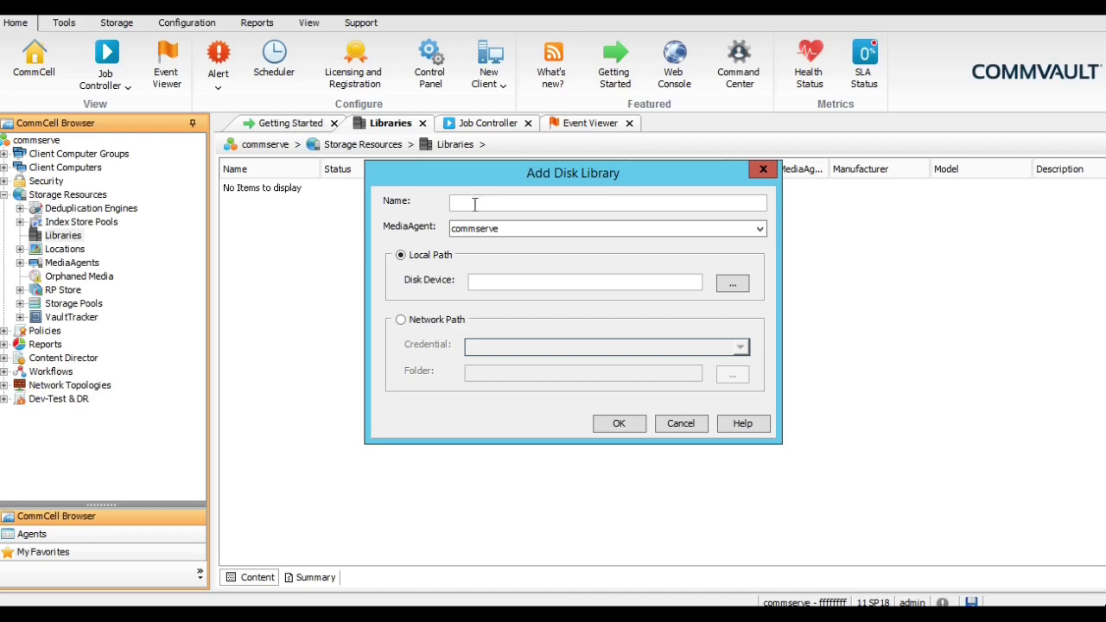
click(487, 202)
text(DISK_LIBRARY)
- Create folder F:\DISK_LIBRARY, use it as the disk device, and create the library
click(731, 288)
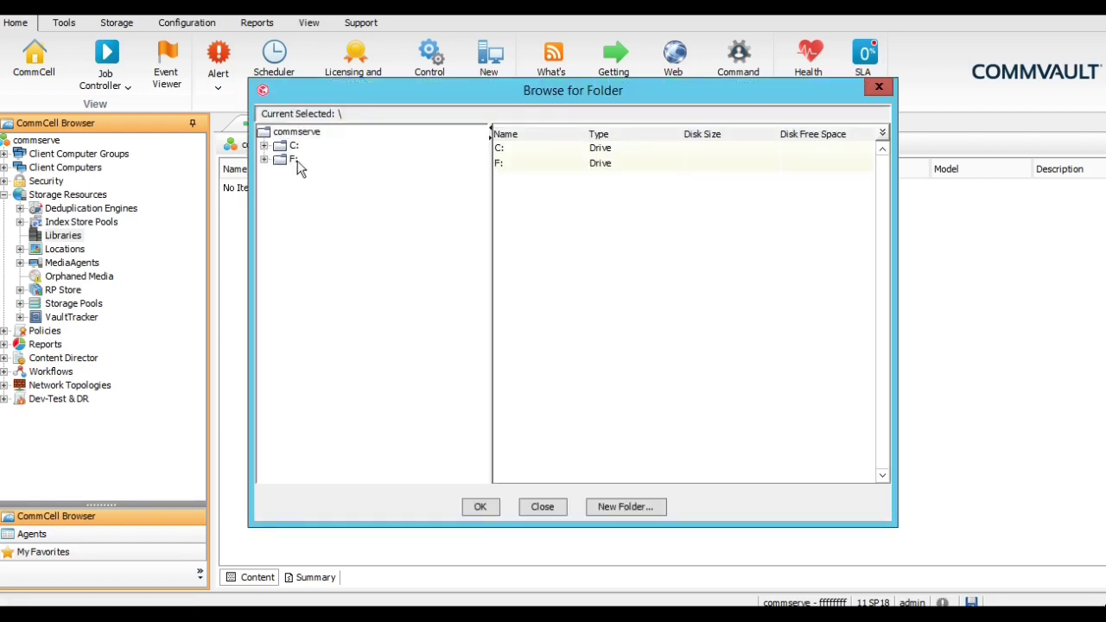
click(294, 159)
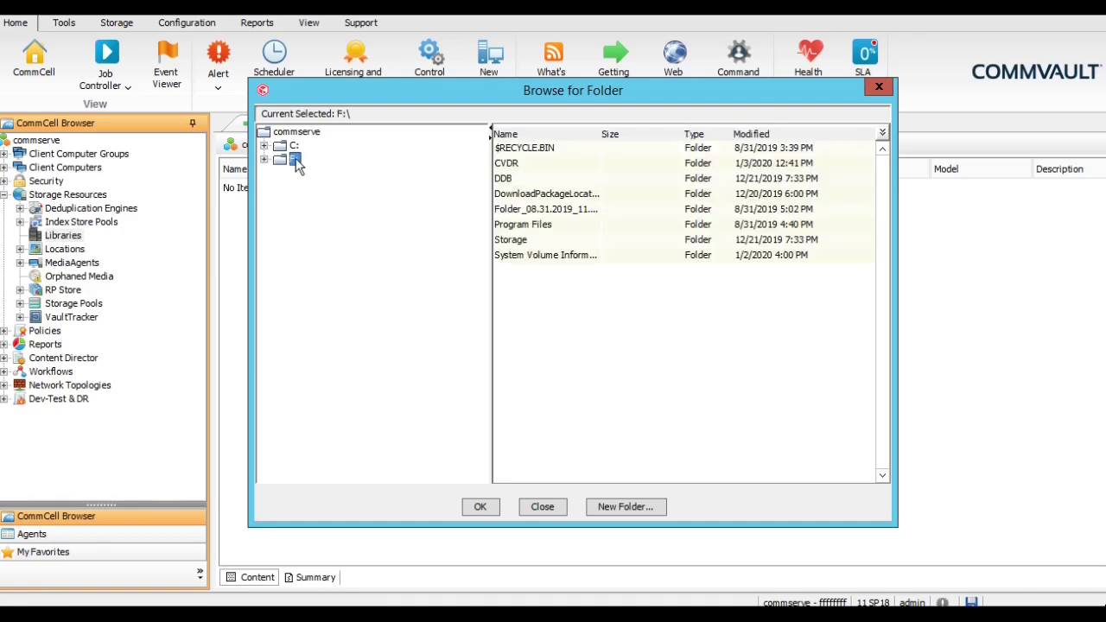
click(624, 508)
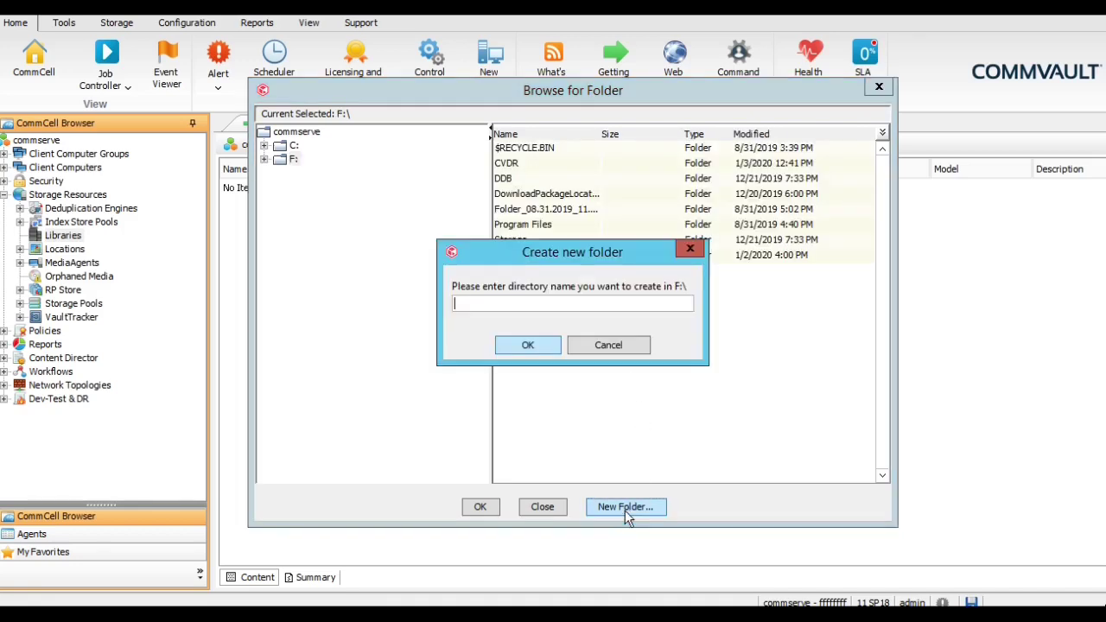
text(DISK_library)
key(BackSpace)
key(BackSpace)
key(BackSpace)
key(BackSpace)
key(BackSpace)
key(BackSpace)
key(BackSpace)
text(LIBRARY)
key(Return)
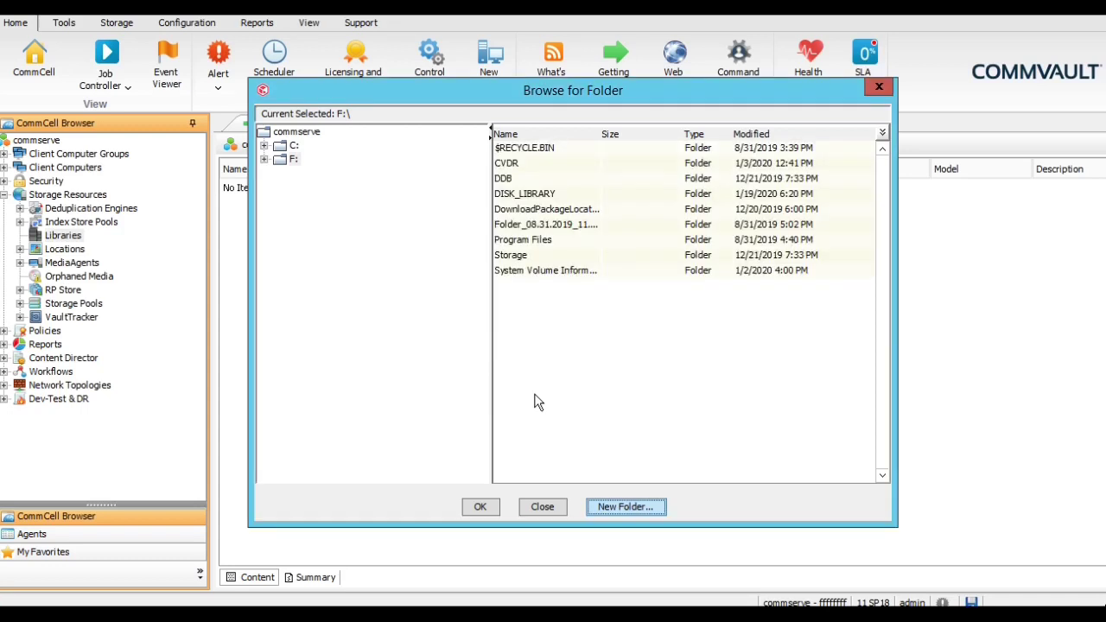
click(527, 195)
click(480, 506)
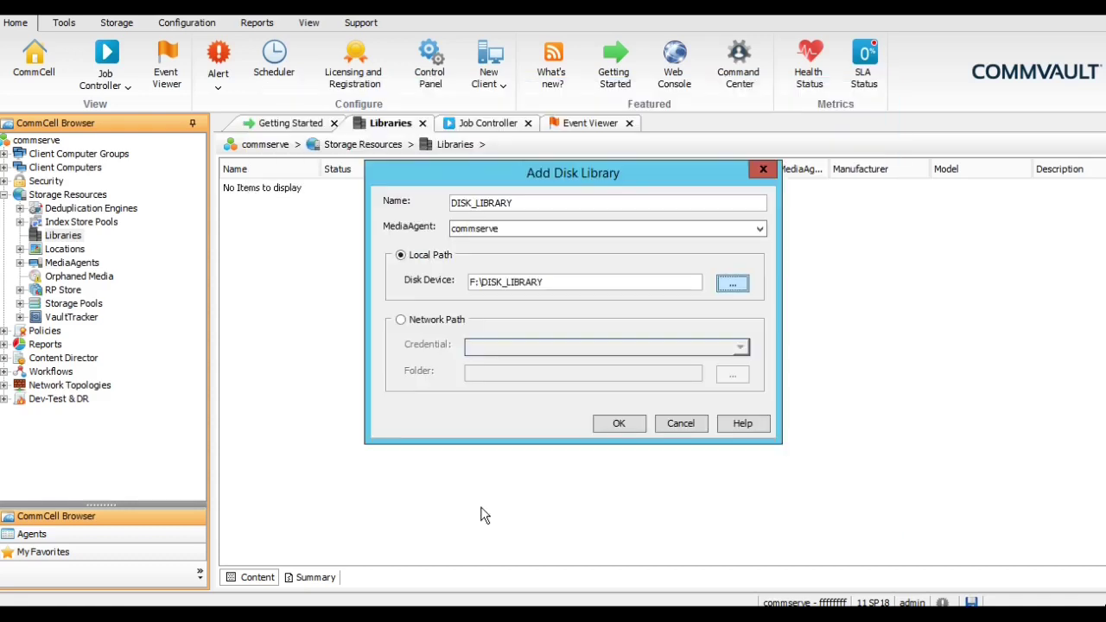
click(614, 424)
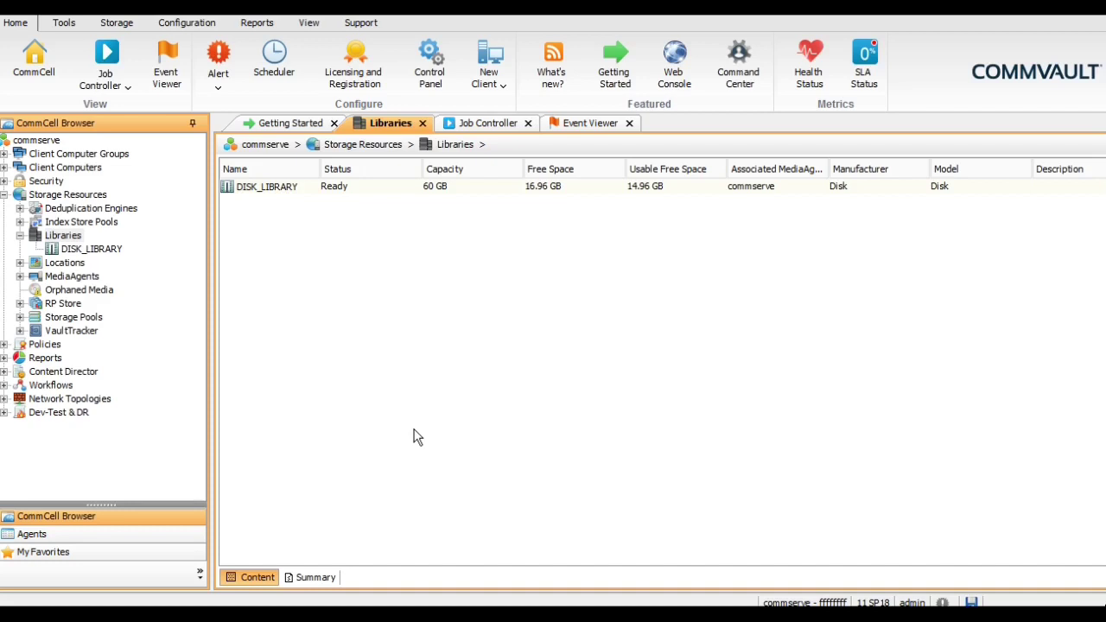
- View DISK_LIBRARY's details, then collapse Libraries and expand Policies and Storage Resources
click(86, 250)
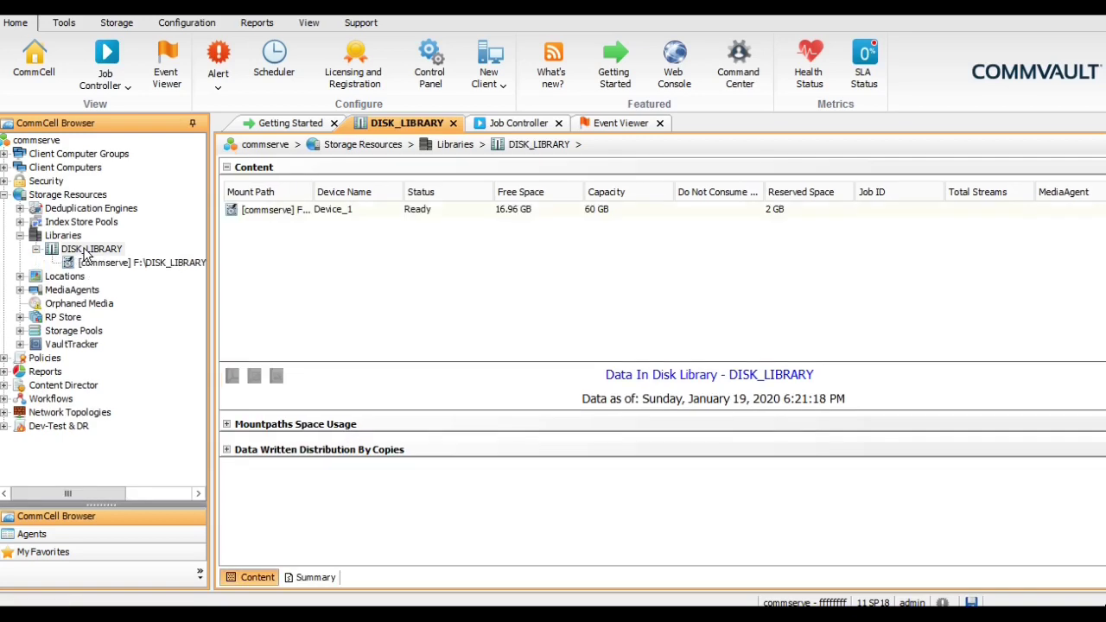
click(20, 235)
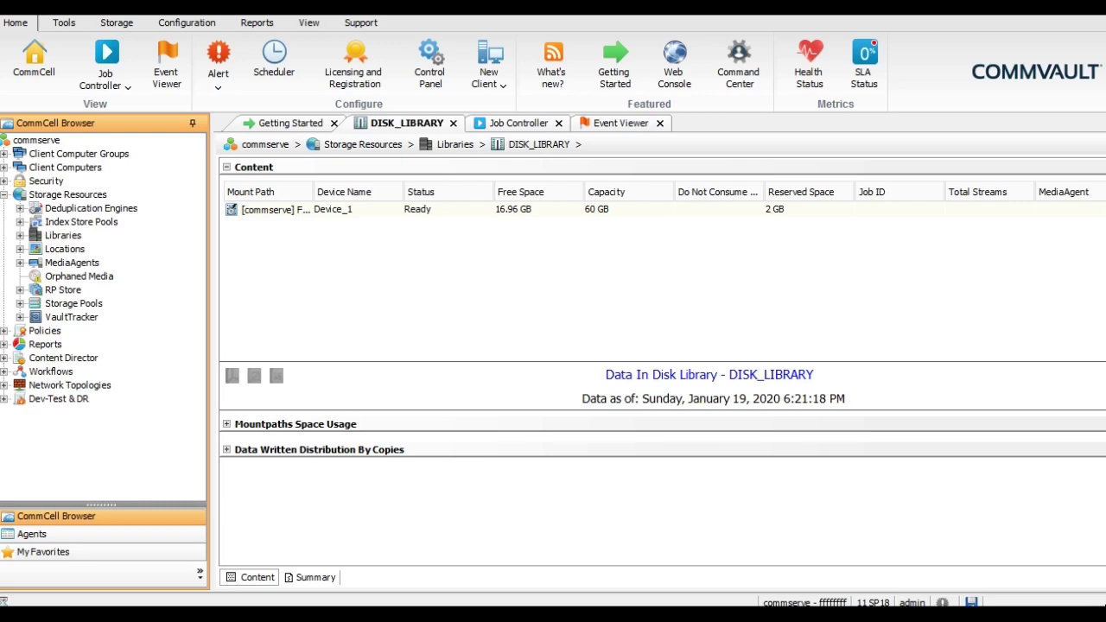
key(Left)
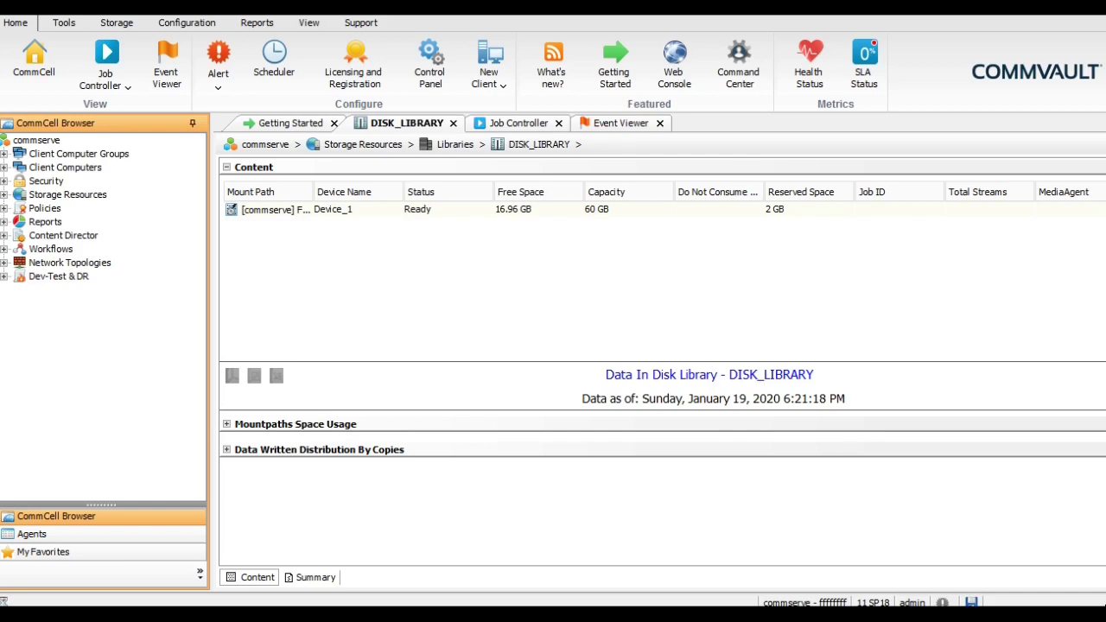
key(Down)
key(Right)
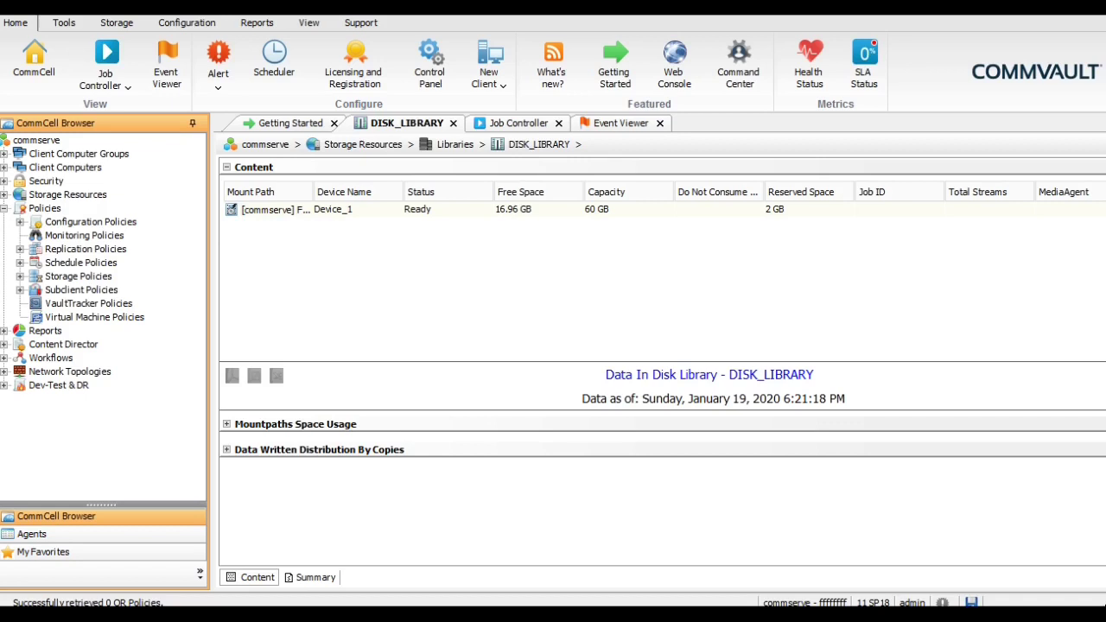
key(Up)
key(Right)
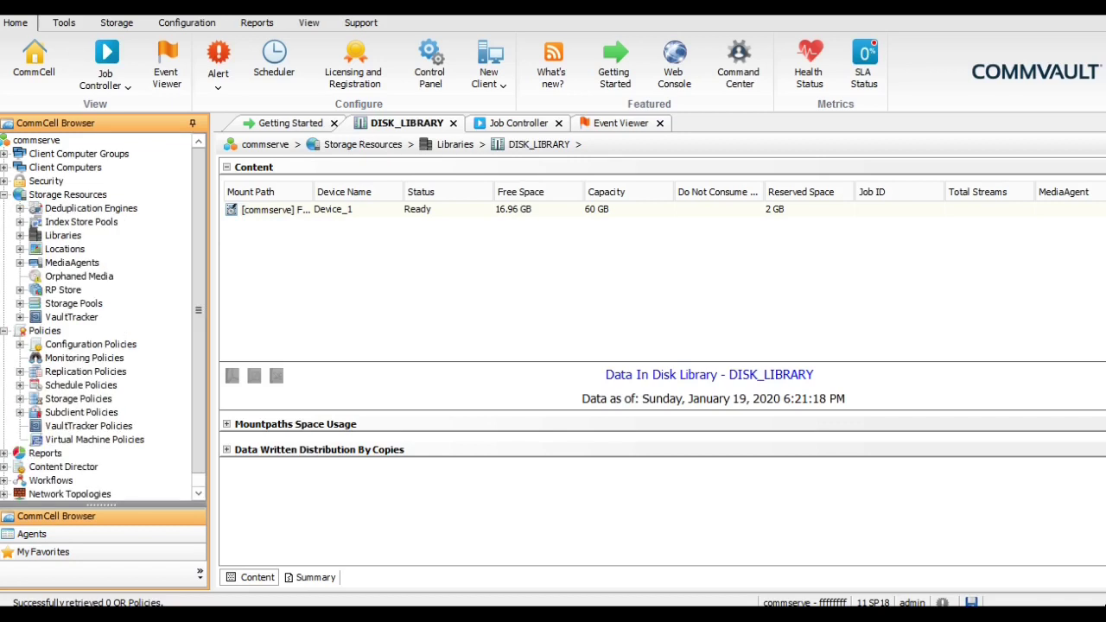
- Start a Disk storage pool under Storage Pools and name it Storage_Pool
click(73, 304)
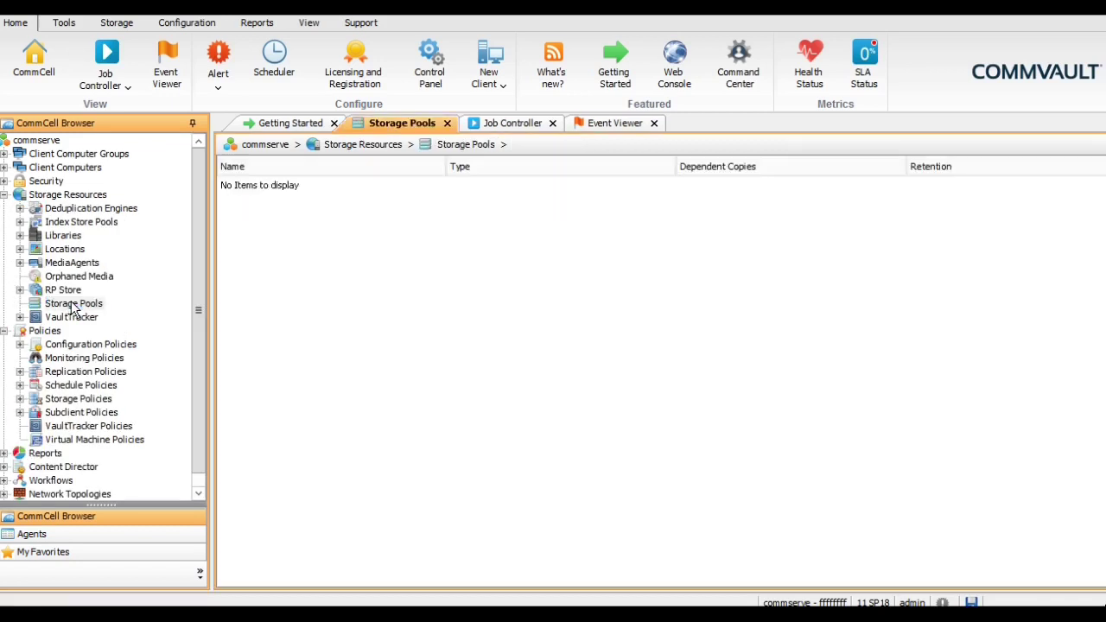
right_click(74, 308)
mouse_move(136, 318)
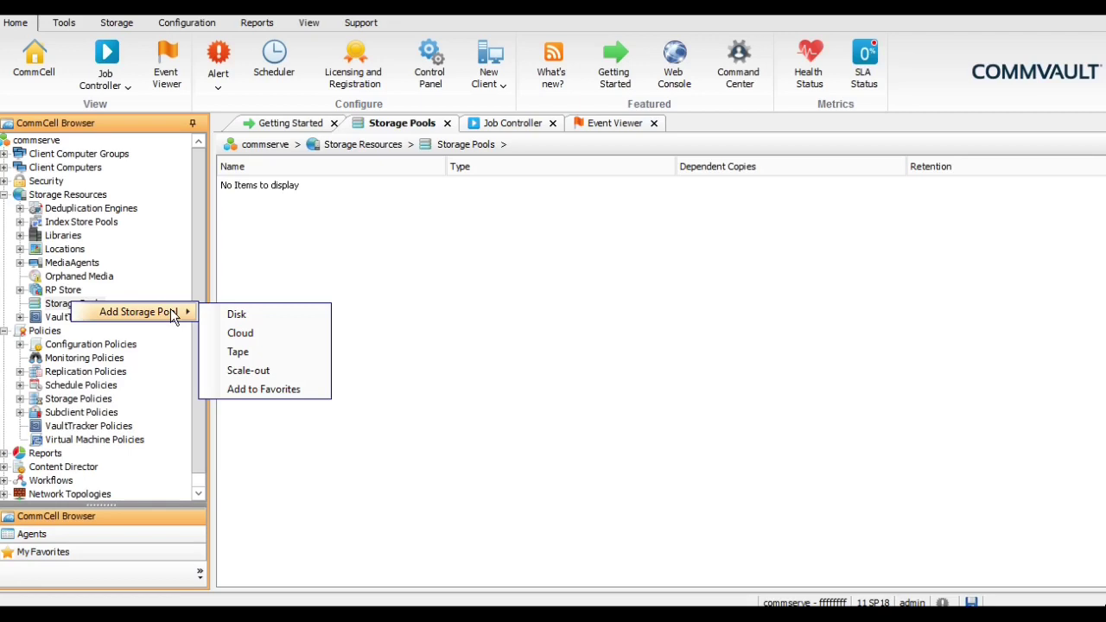
click(240, 315)
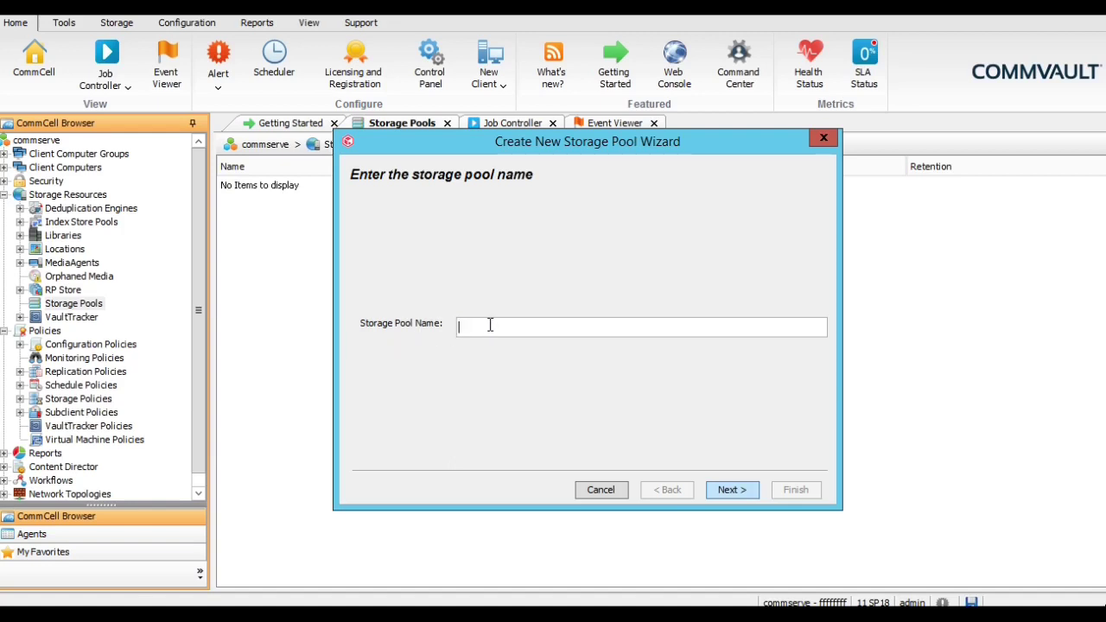
text(Storage_Pool)
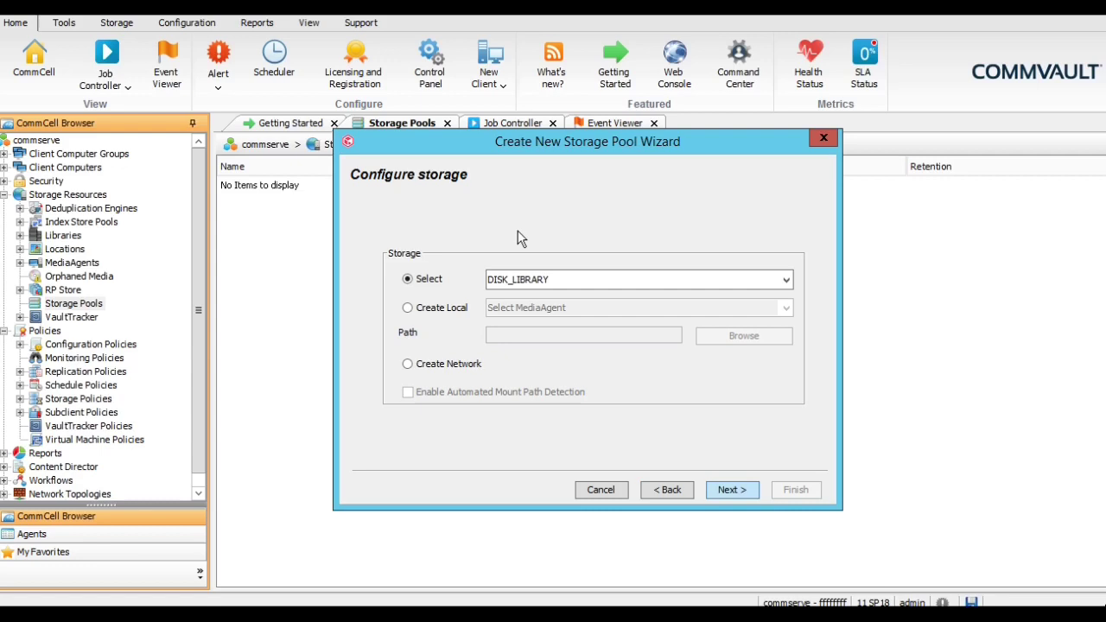
- Leave DISK_LIBRARY selected as the pool's storage and go to deduplication settings
click(617, 280)
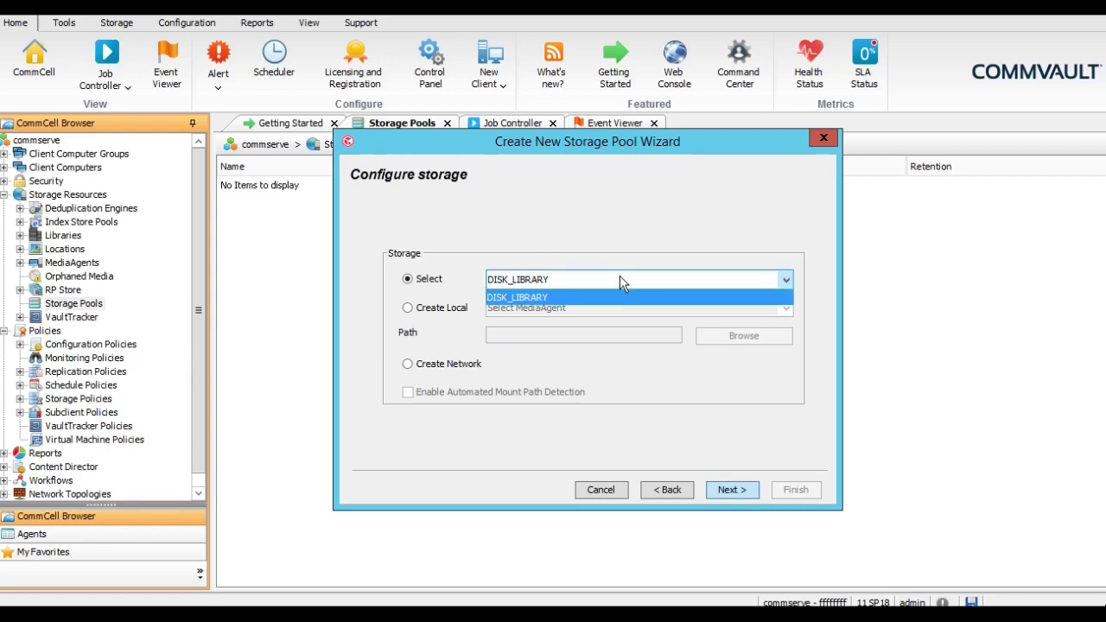
click(619, 278)
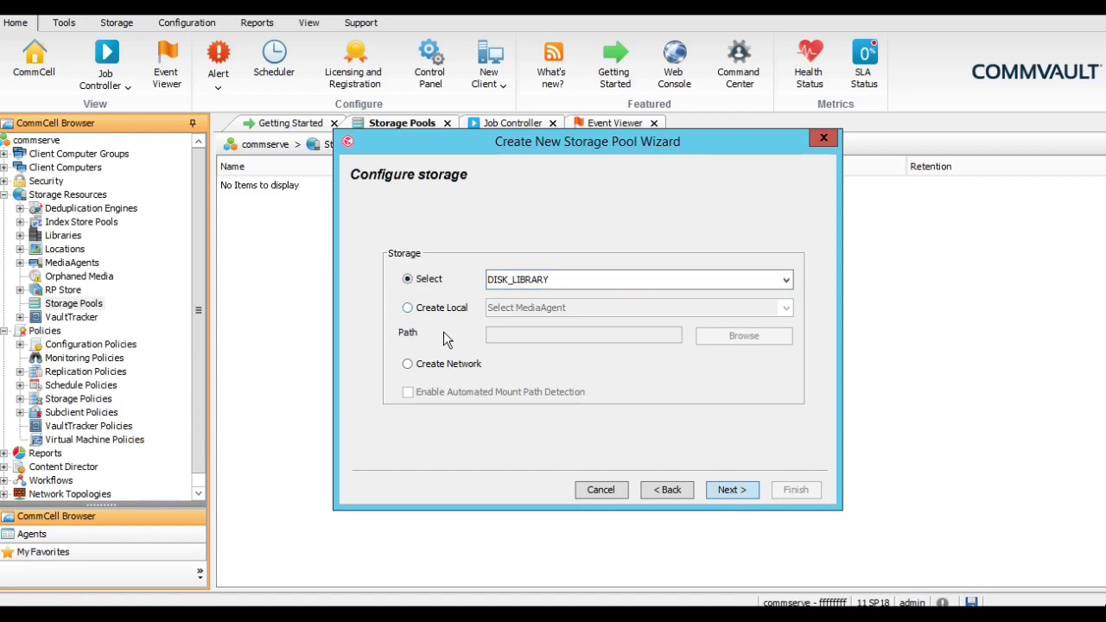
click(730, 489)
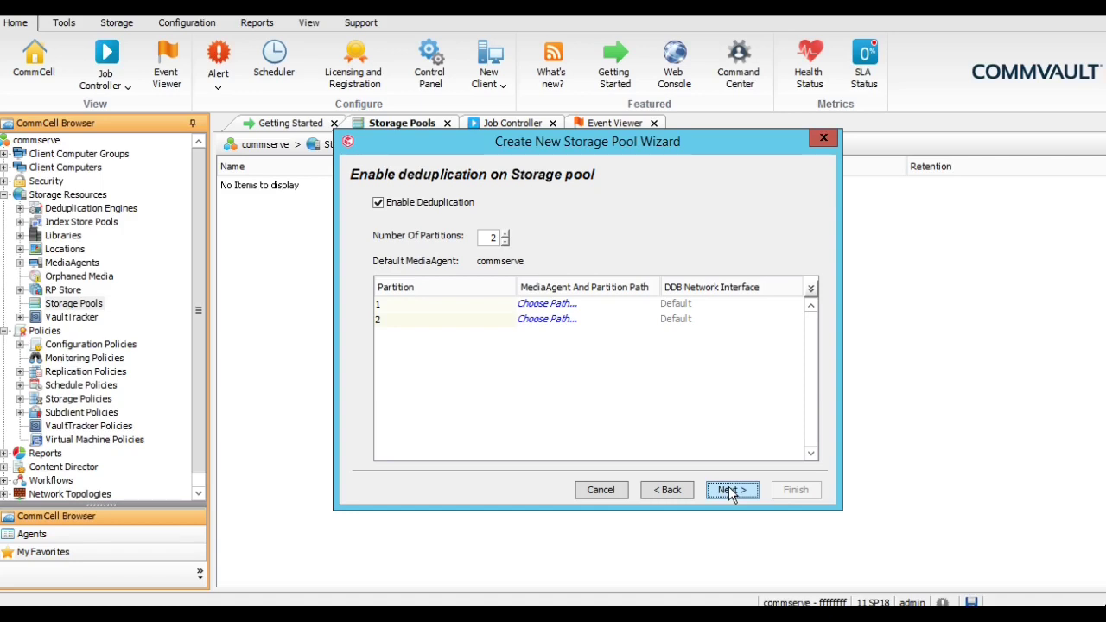
- Set the number of partitions to 1 with commserve as partition 1's MediaAgent
double_click(496, 239)
text(1)
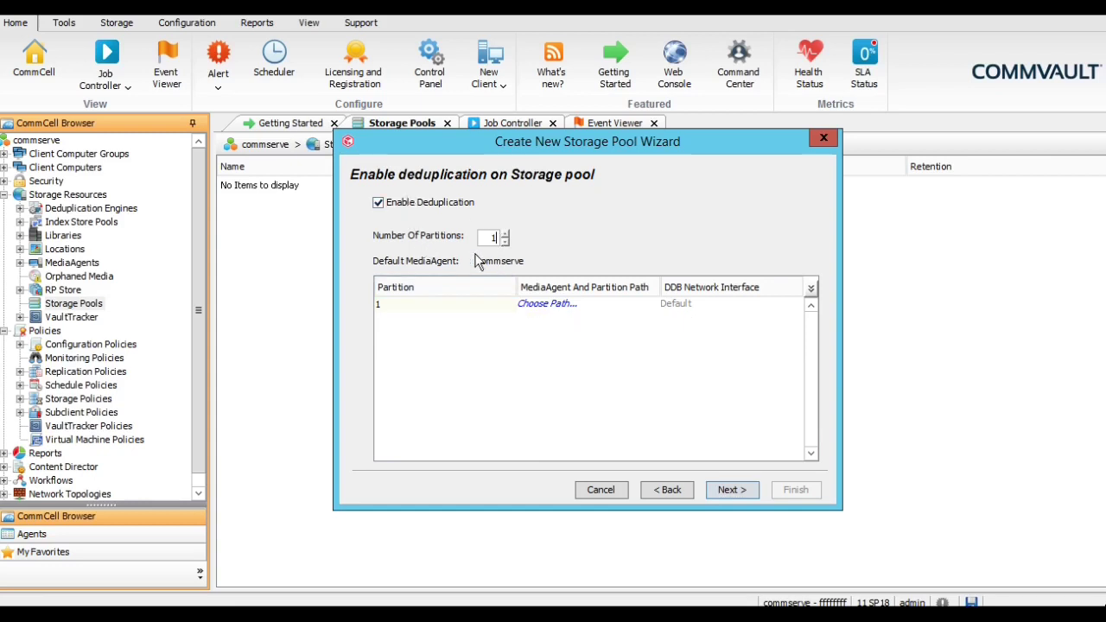
click(547, 305)
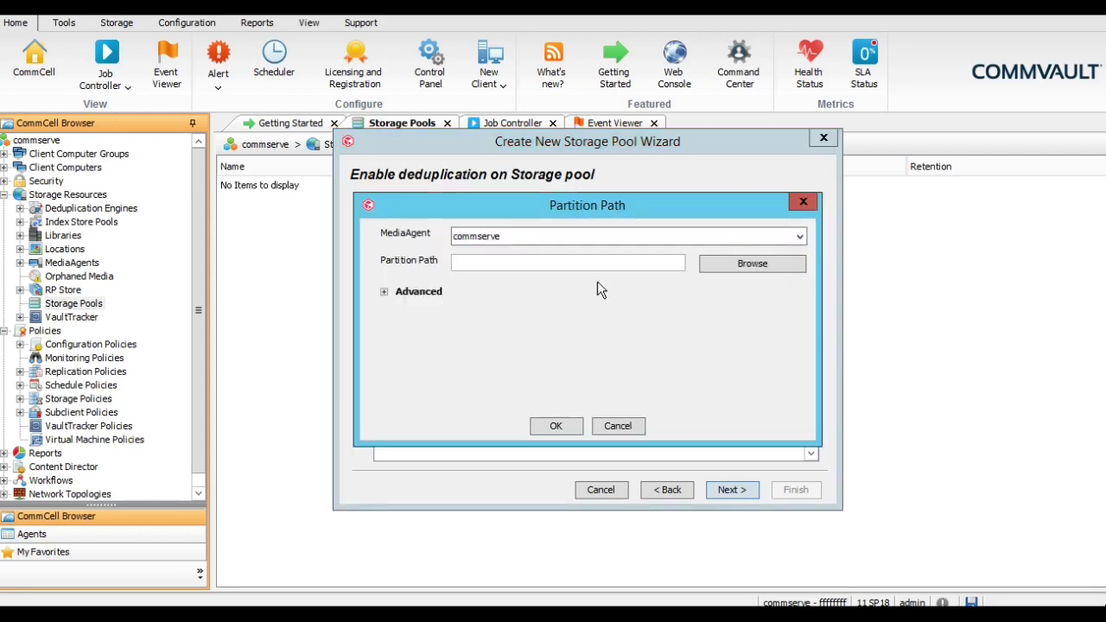
click(612, 242)
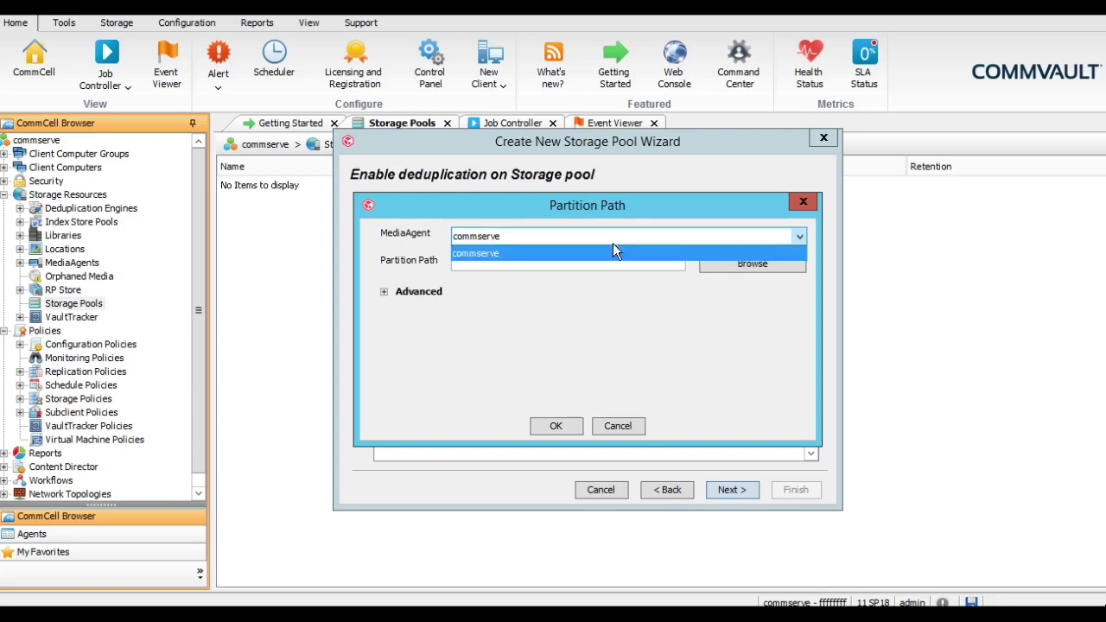
click(612, 245)
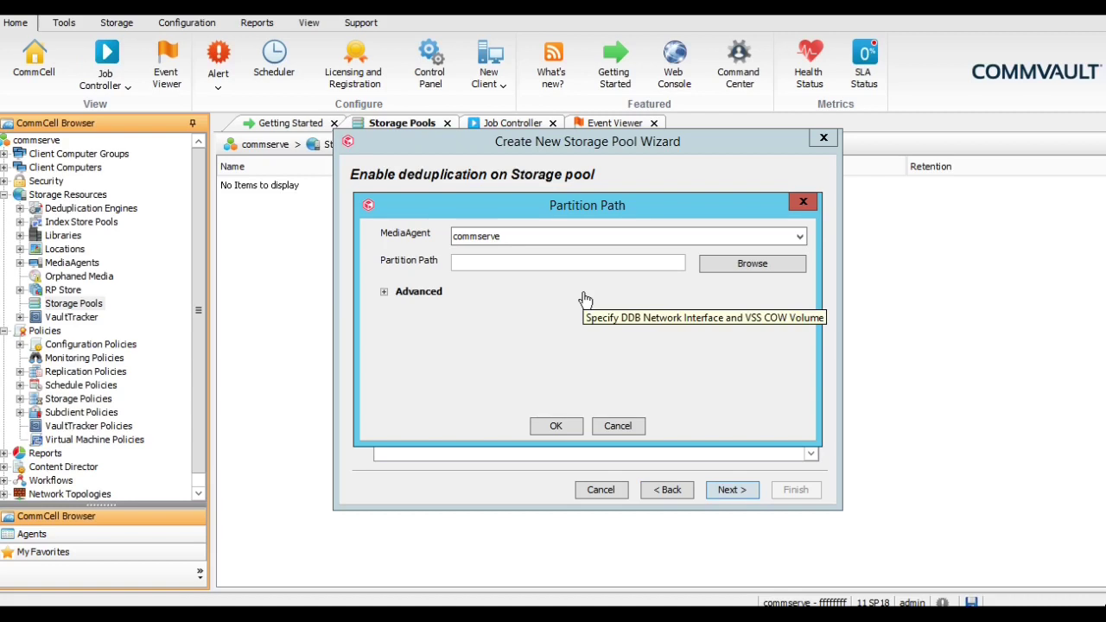
- Create F:\Dedupe and set it as partition 1's path, then continue
click(729, 275)
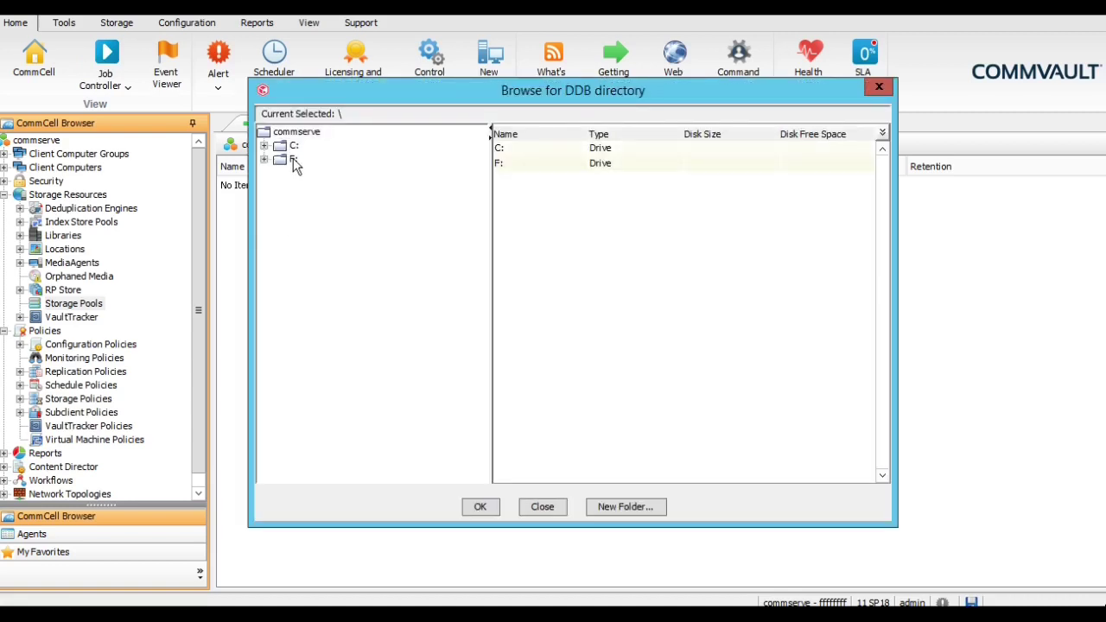
click(292, 163)
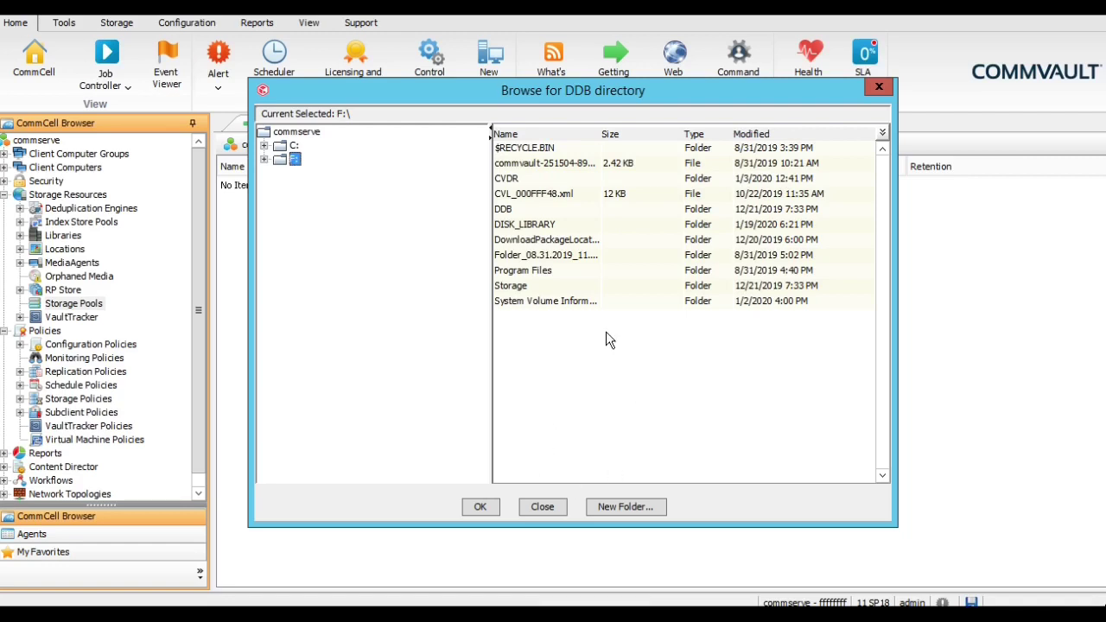
click(627, 506)
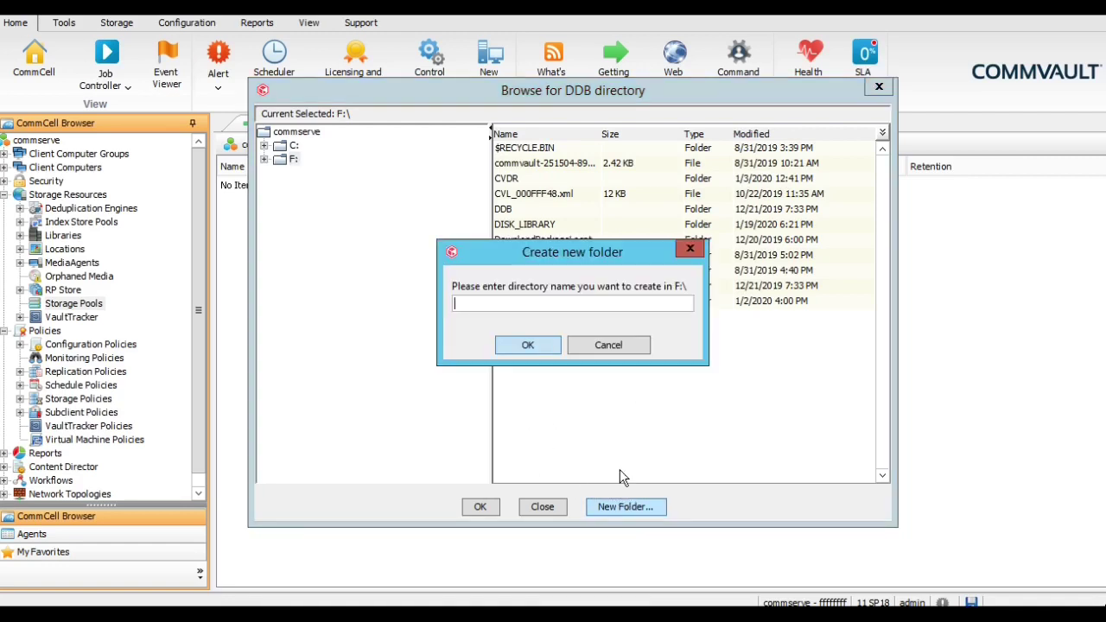
text(Dedupe)
key(Return)
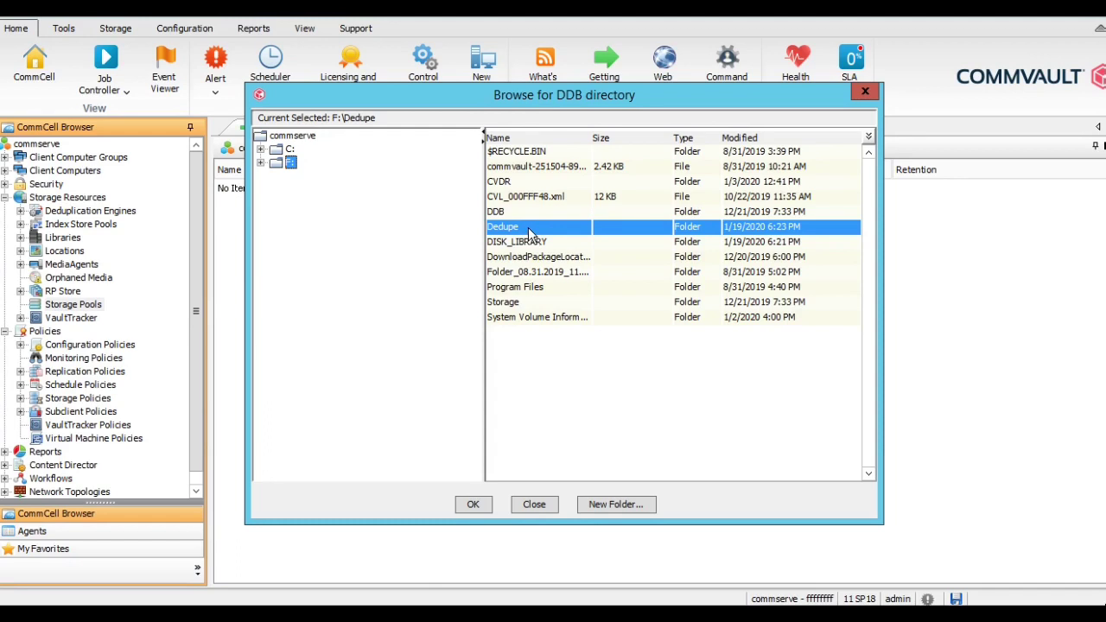
click(473, 503)
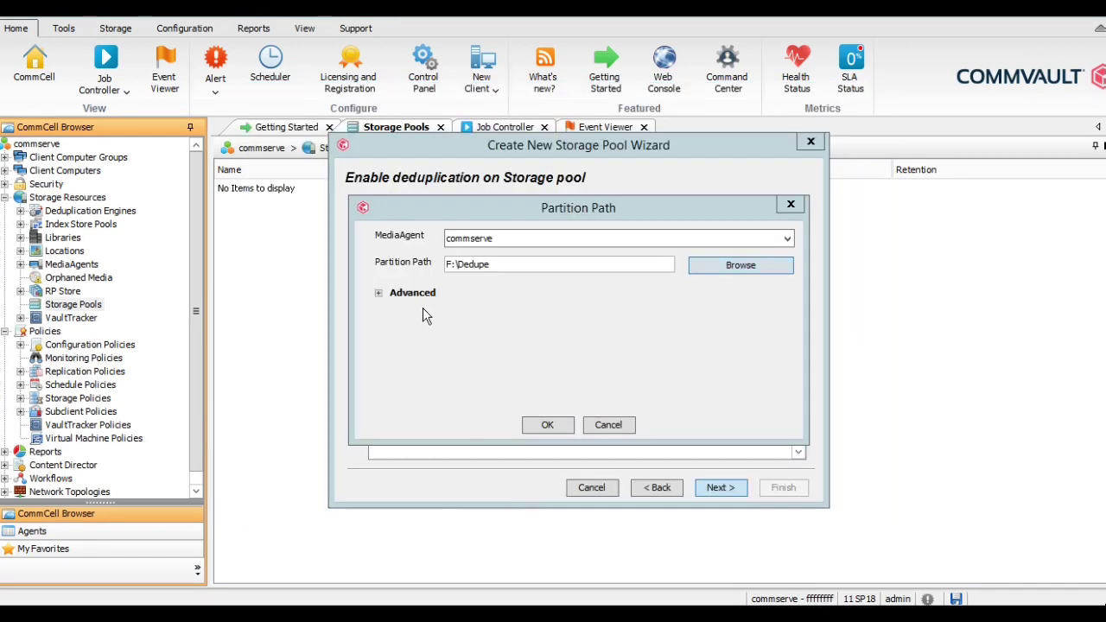
click(379, 295)
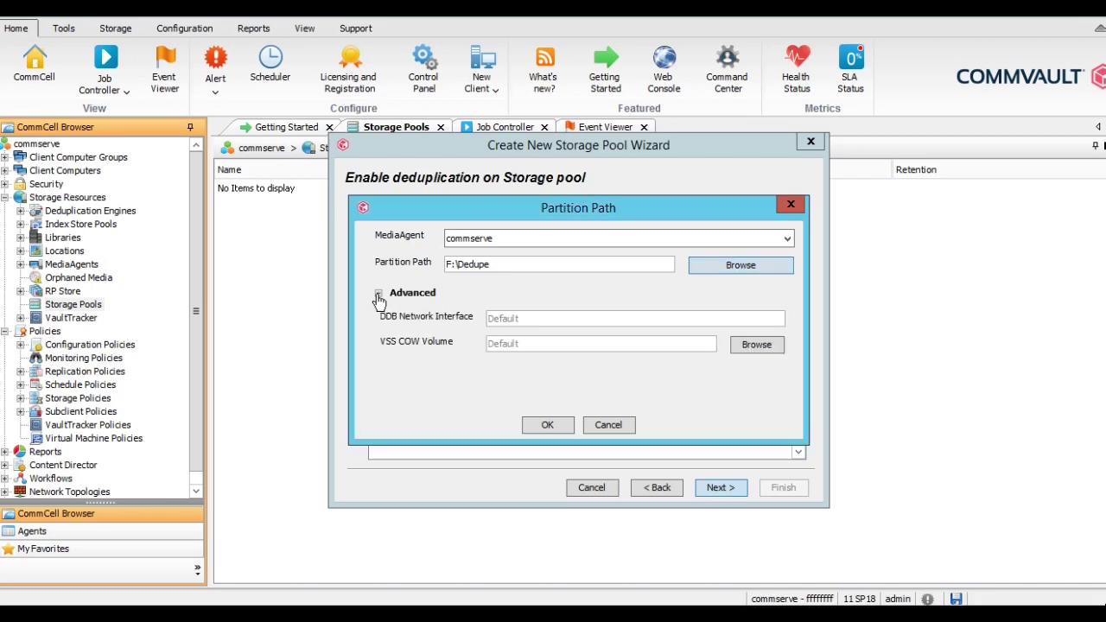
click(379, 293)
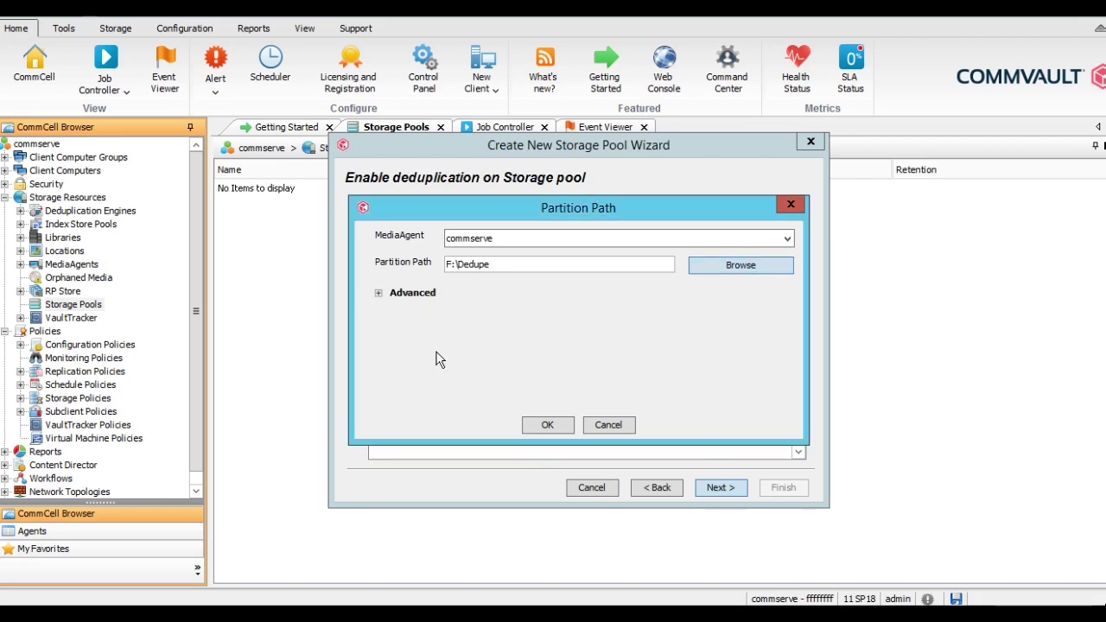
click(546, 425)
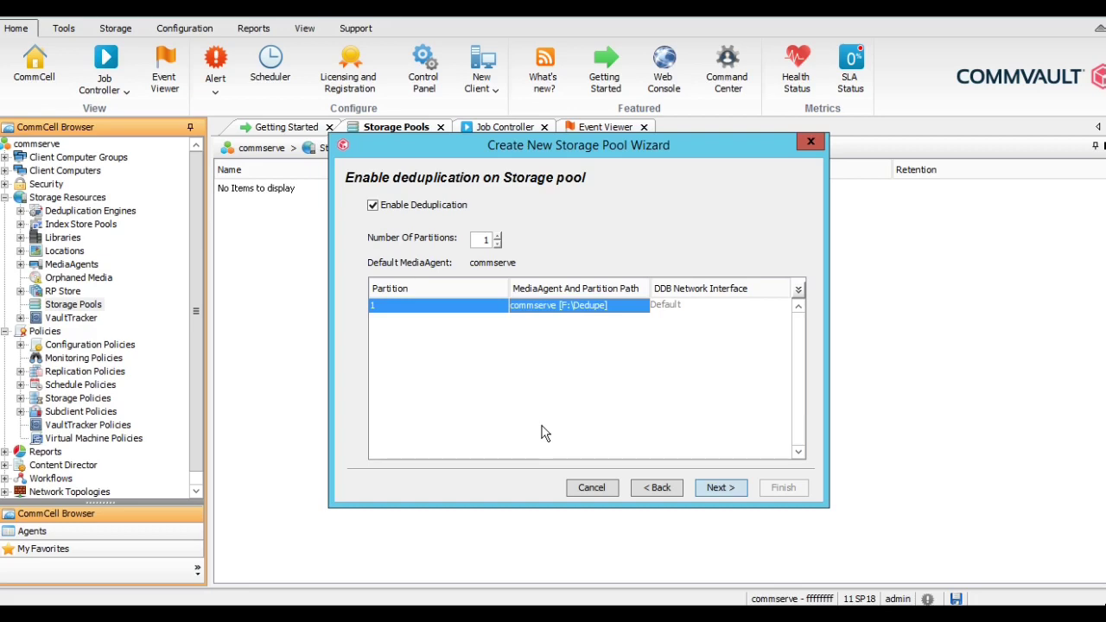
click(721, 487)
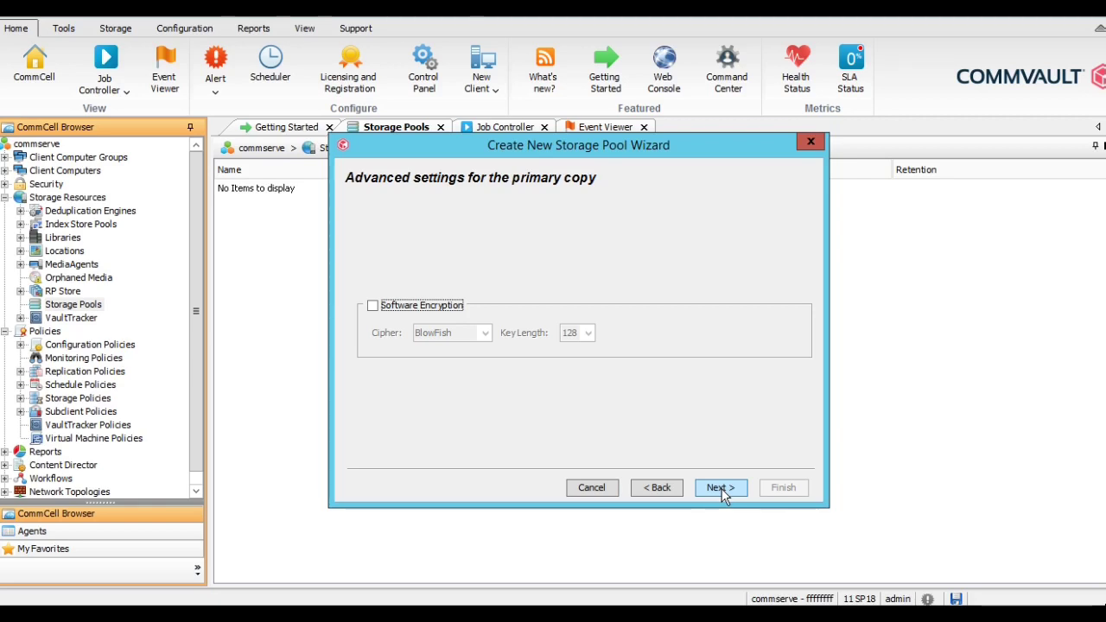
- Try Software Encryption with the BlowFish cipher, then leave encryption turned off
click(419, 306)
click(484, 334)
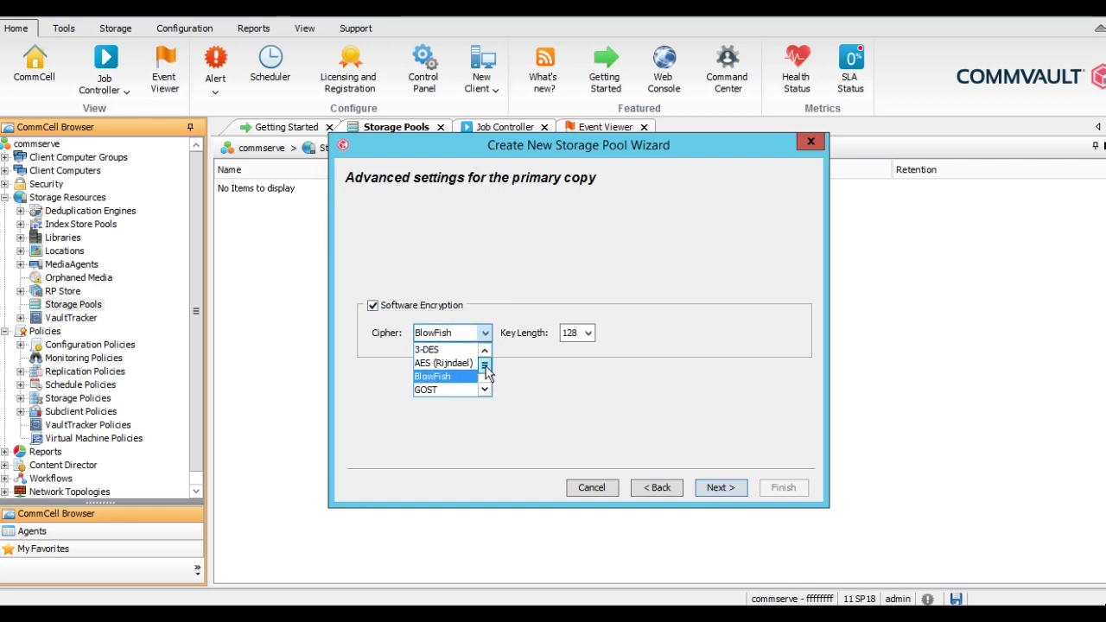
drag(486, 374, 486, 361)
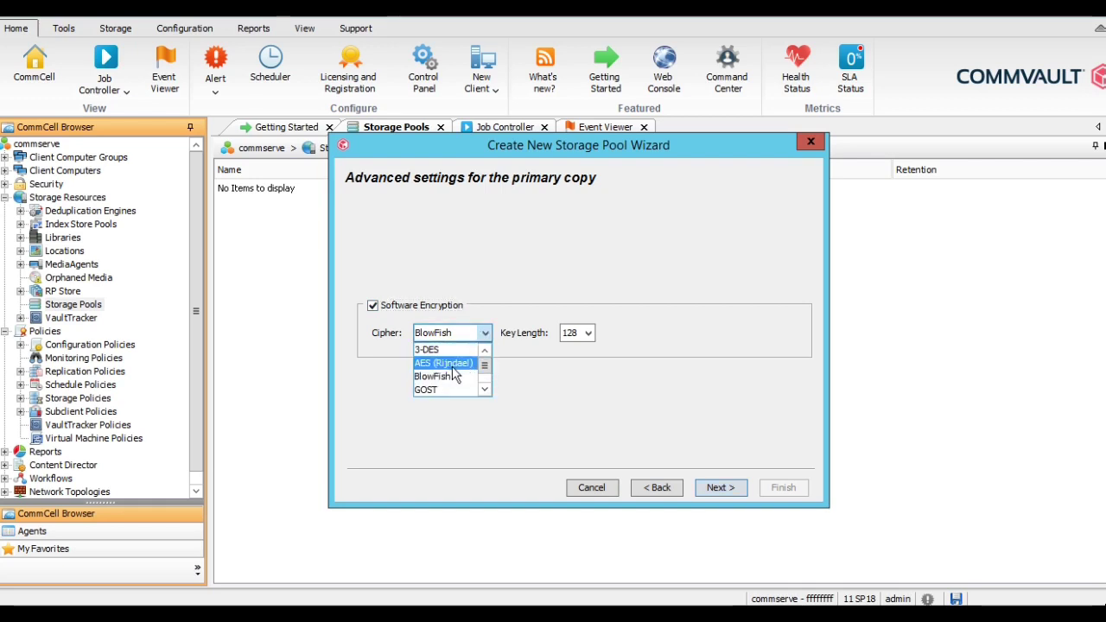
click(487, 389)
click(486, 389)
click(522, 388)
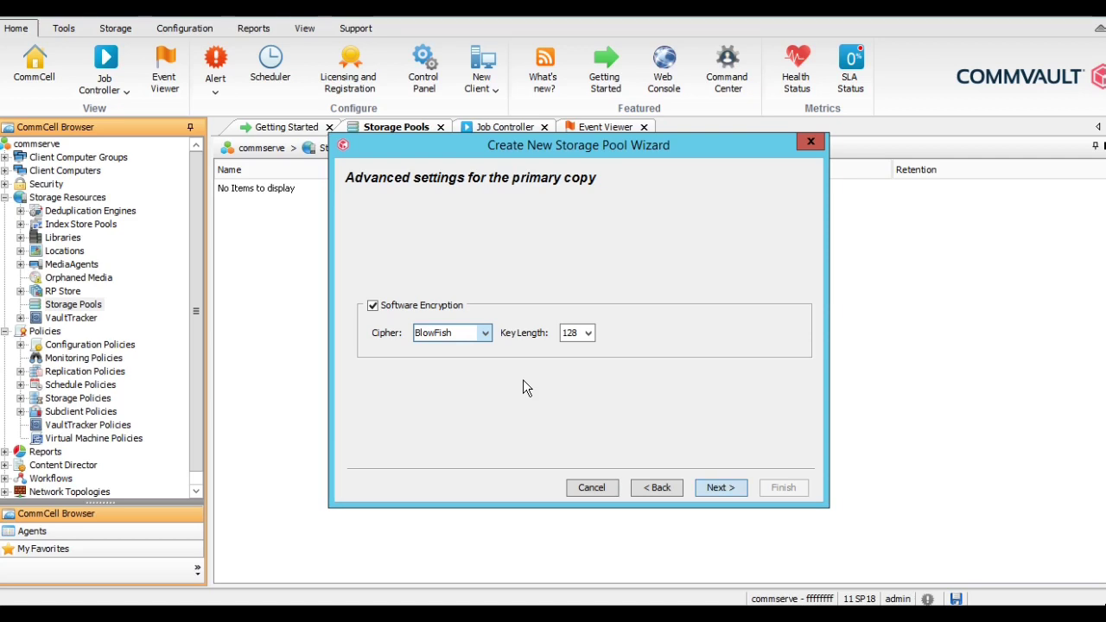
click(390, 308)
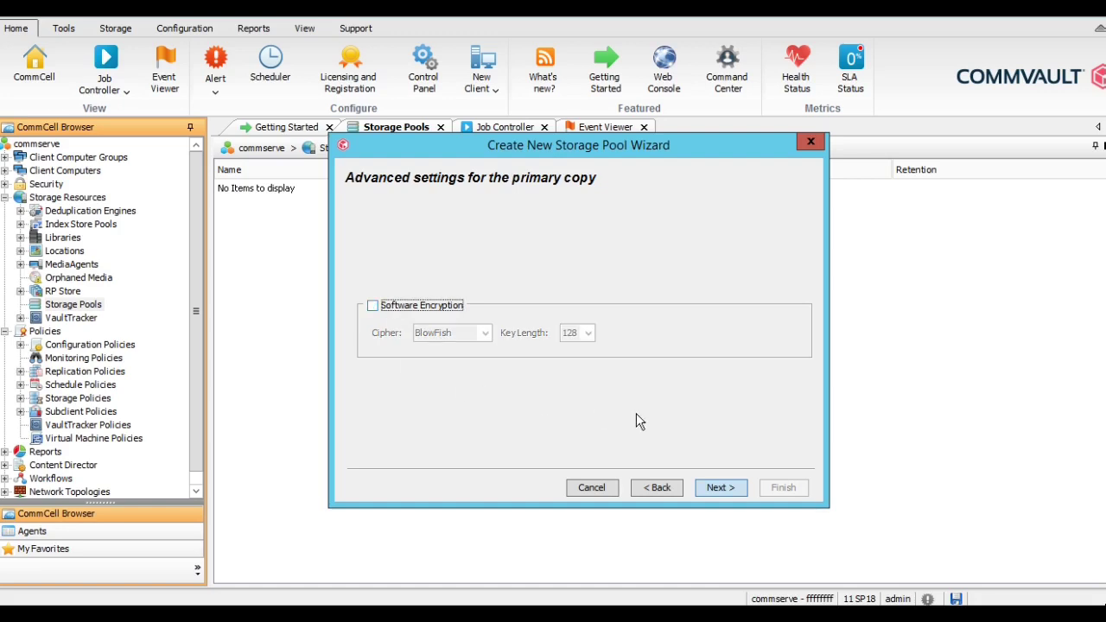
- Skip choosing a client group, review the summary, and finish the storage pool
click(724, 487)
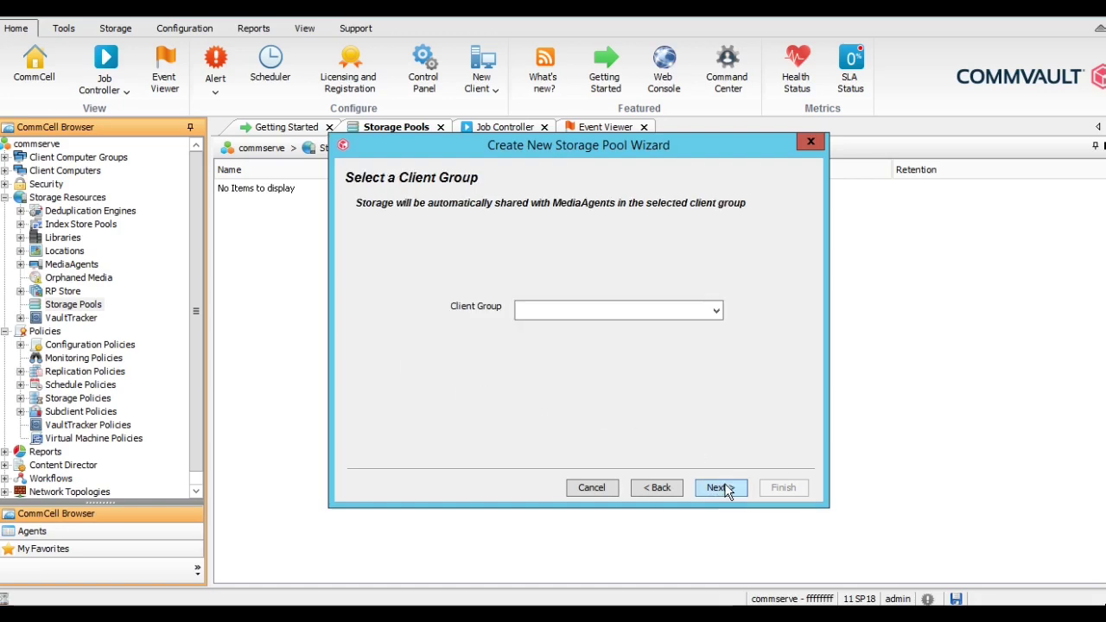
click(716, 311)
click(716, 311)
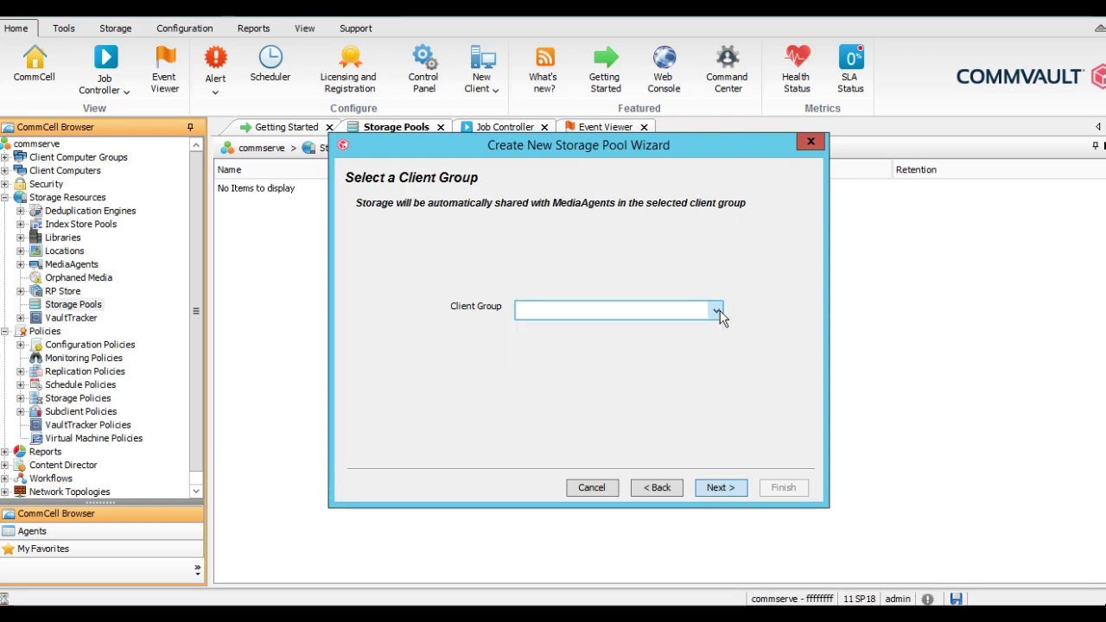
click(729, 488)
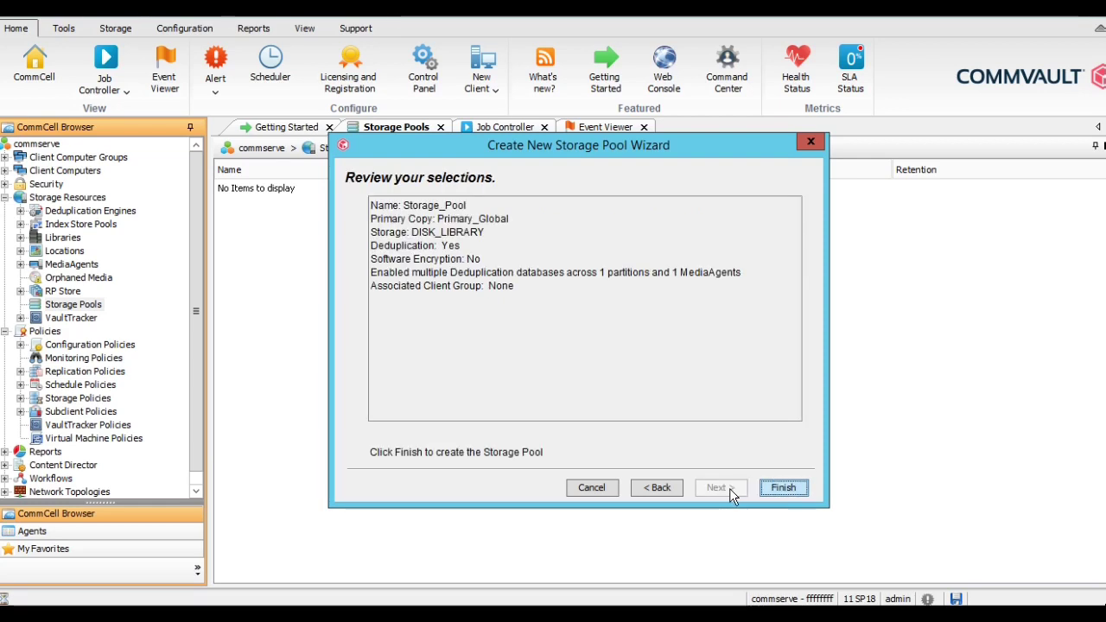
click(784, 487)
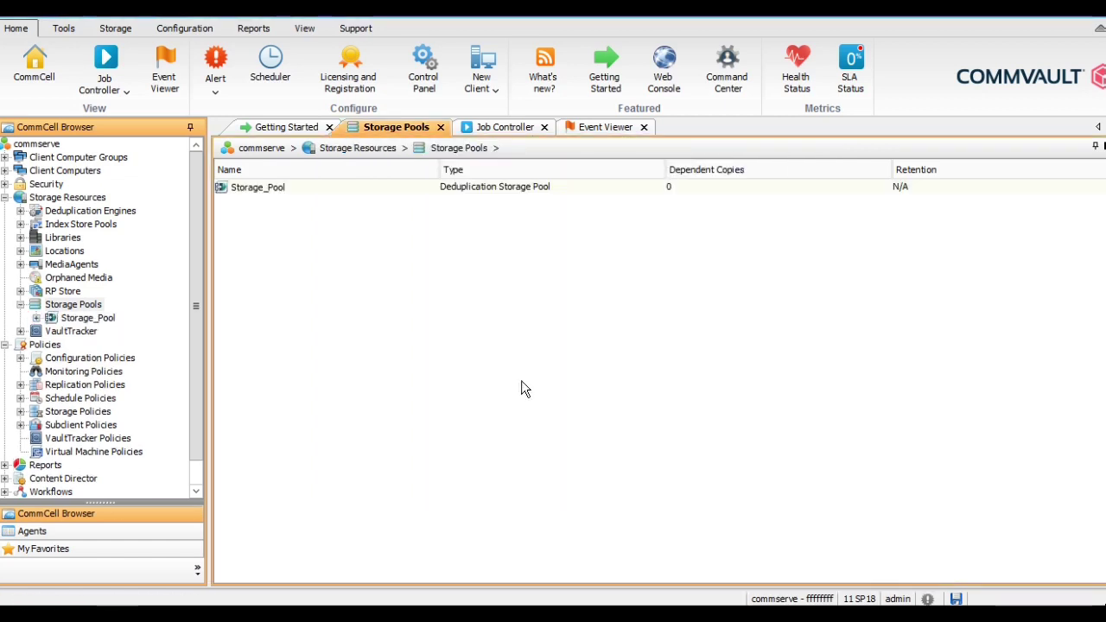
- Confirm Storage_Pool's storage is DISK_LIBRARY, then collapse Storage Pools and open Storage Policies
click(84, 320)
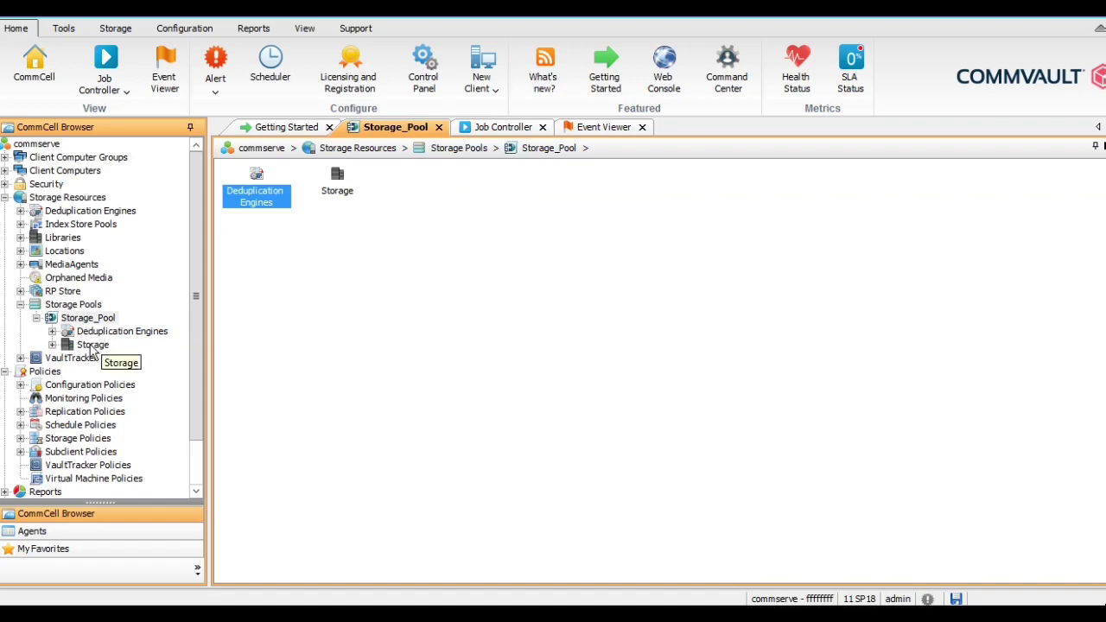
click(93, 346)
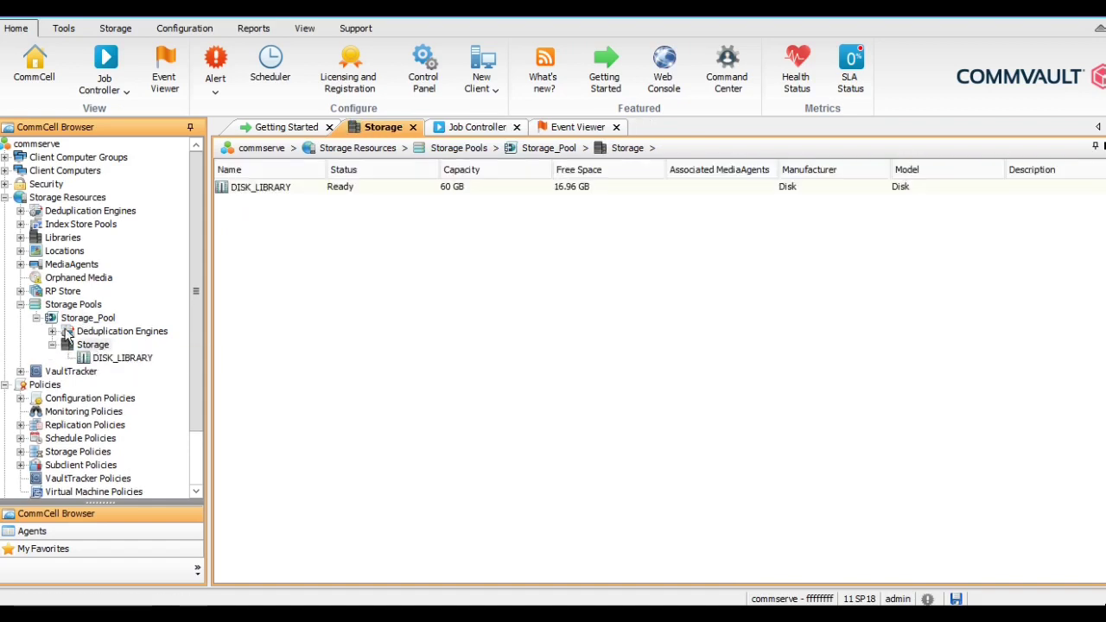
click(21, 305)
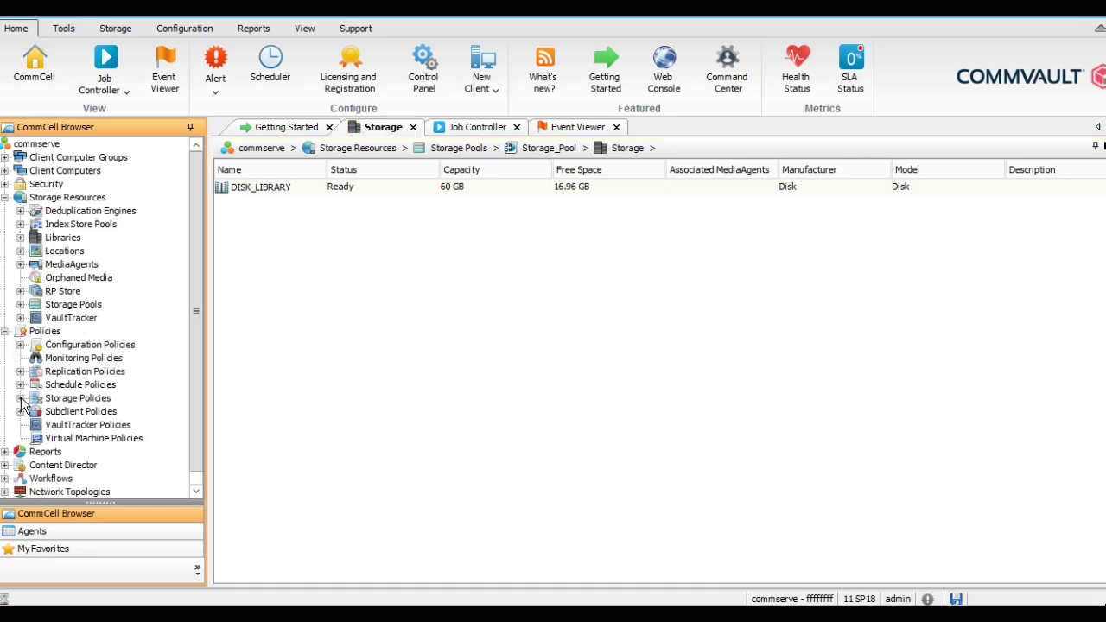
click(21, 398)
click(72, 402)
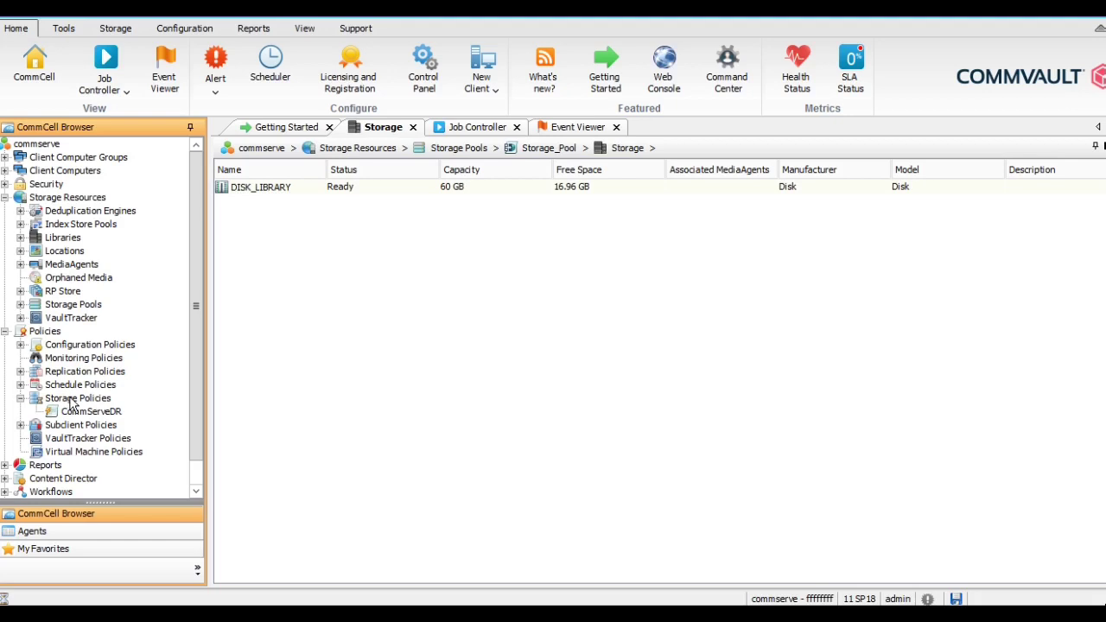
- Show the Storage Policies context menu and dismiss it
right_click(71, 401)
key(Escape)
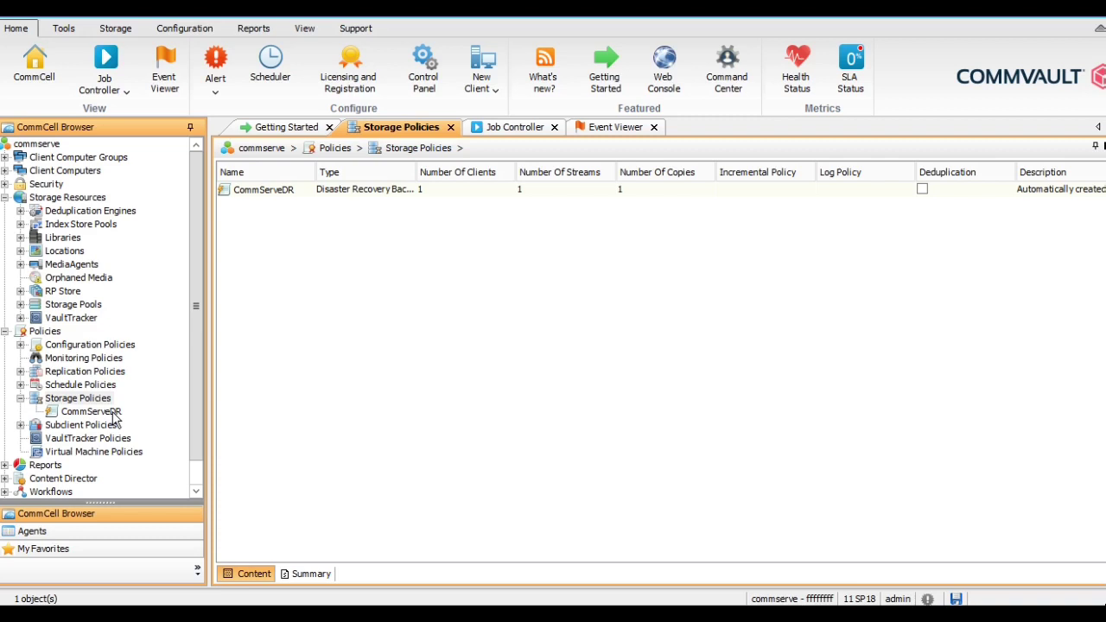
- Start a Data Protection and Archiving storage policy named Storage_Policy using the existing Storage_Pool
right_click(77, 398)
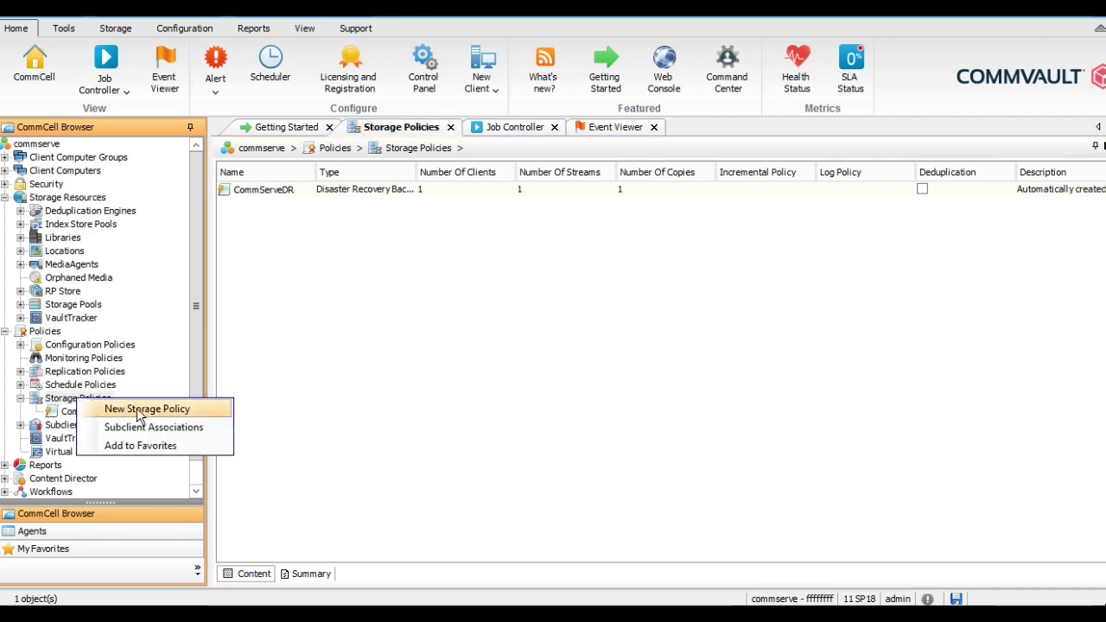
click(135, 409)
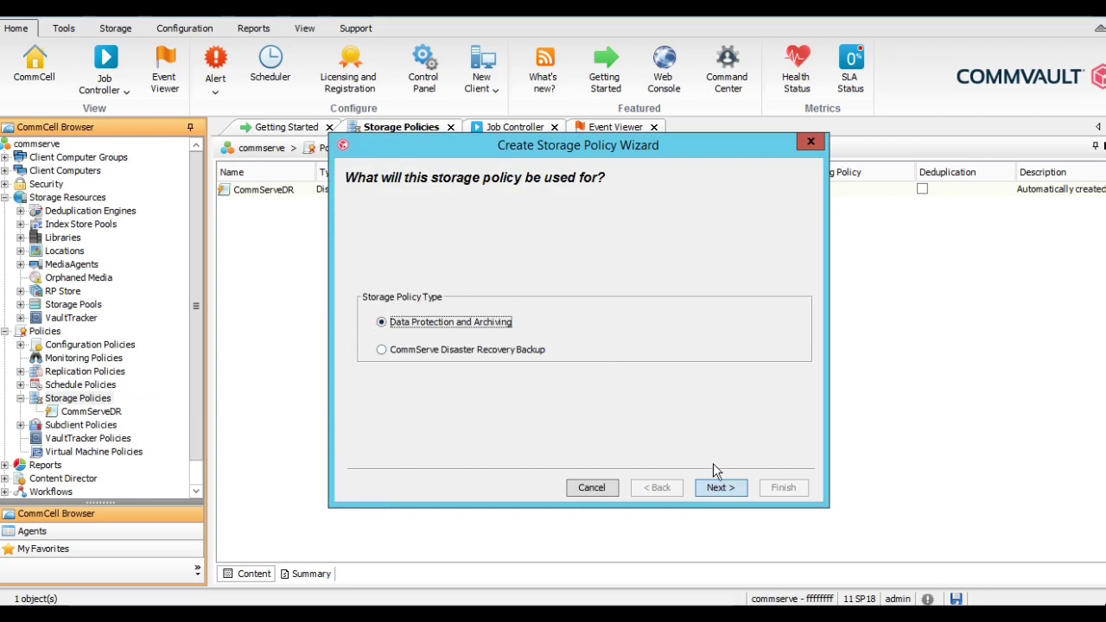
click(717, 487)
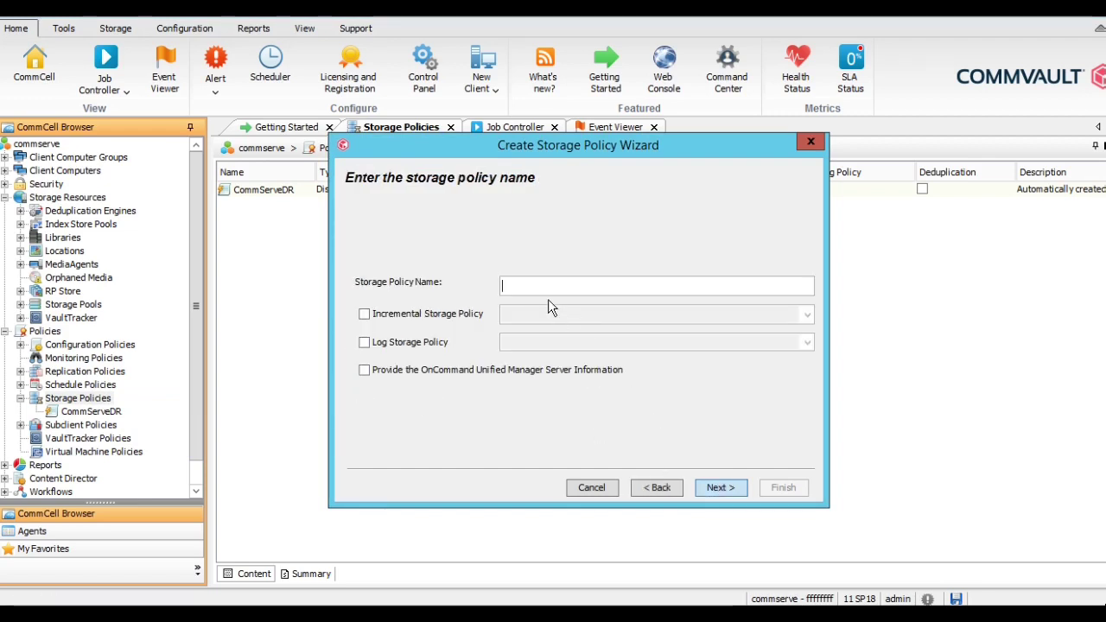
text(Storage_Policy)
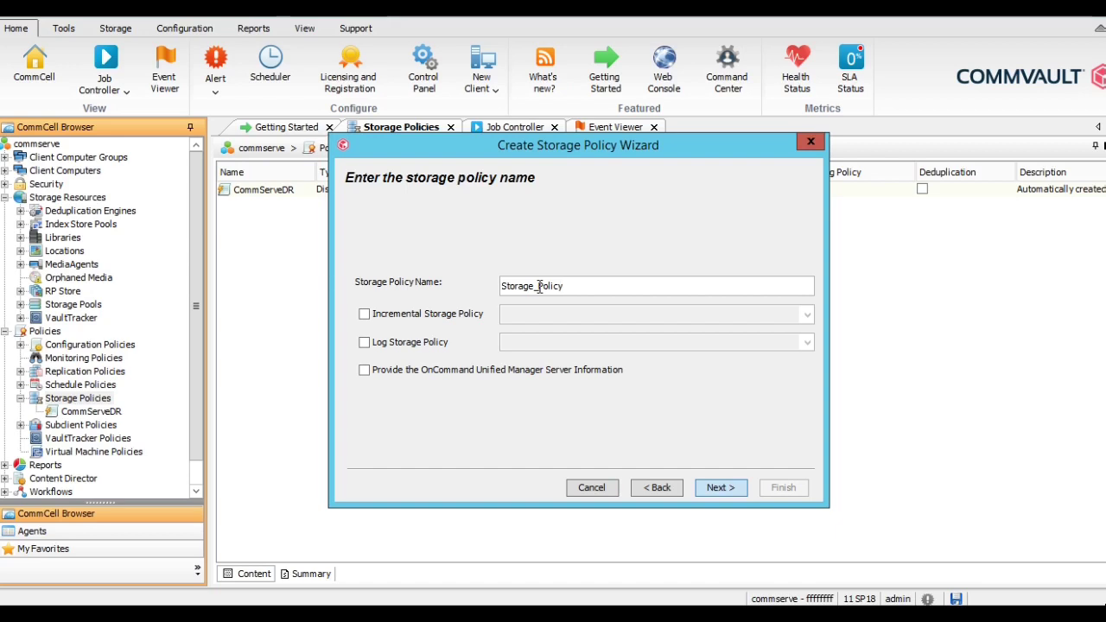
click(705, 486)
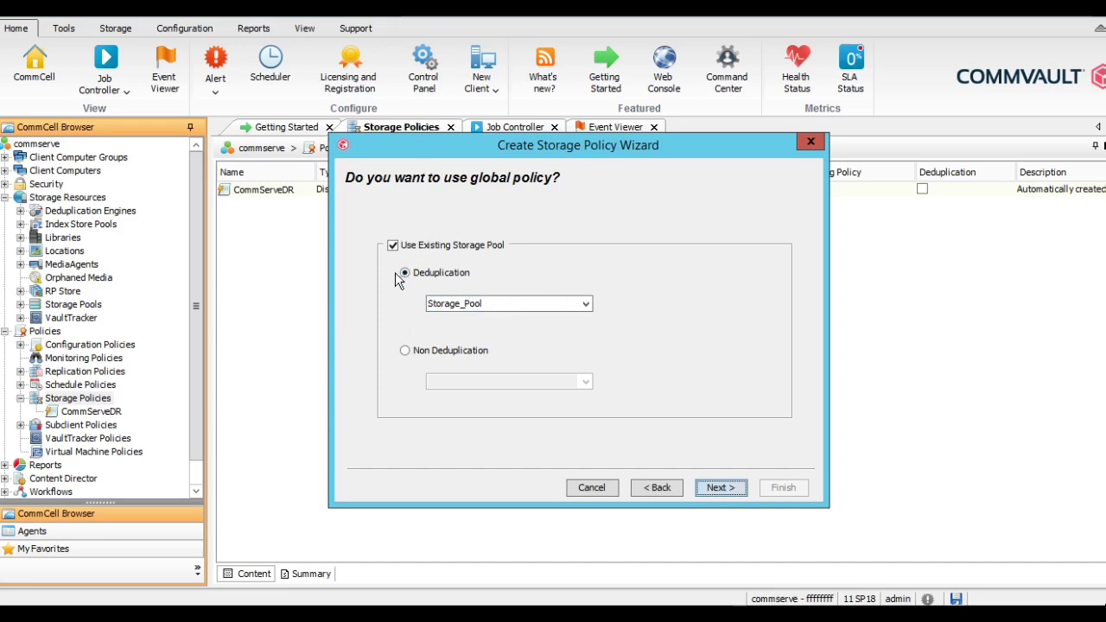
click(582, 298)
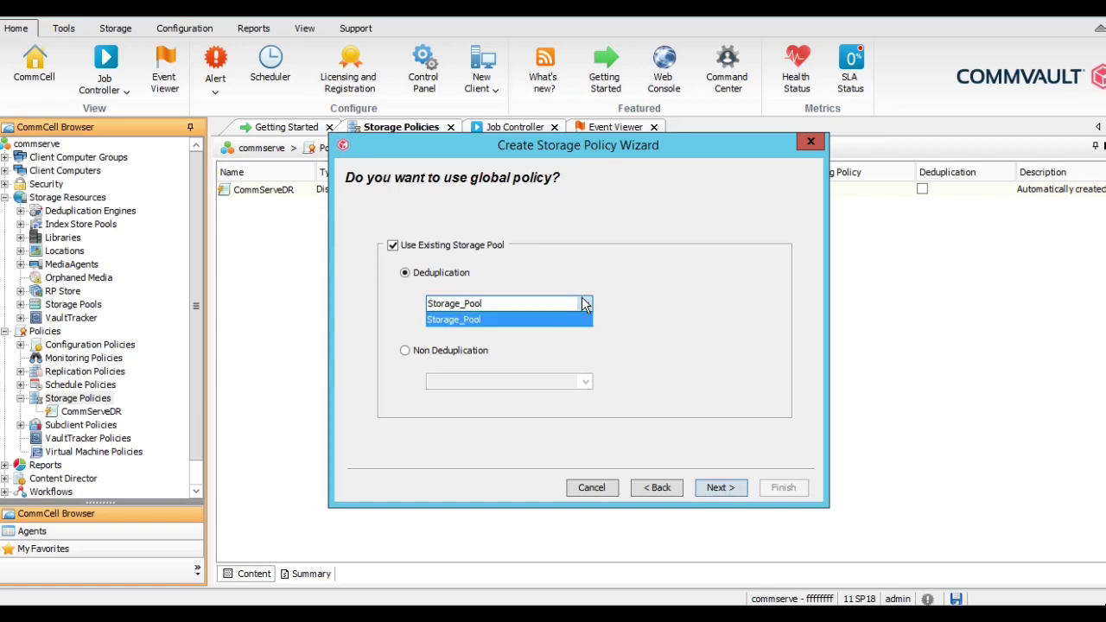
click(577, 318)
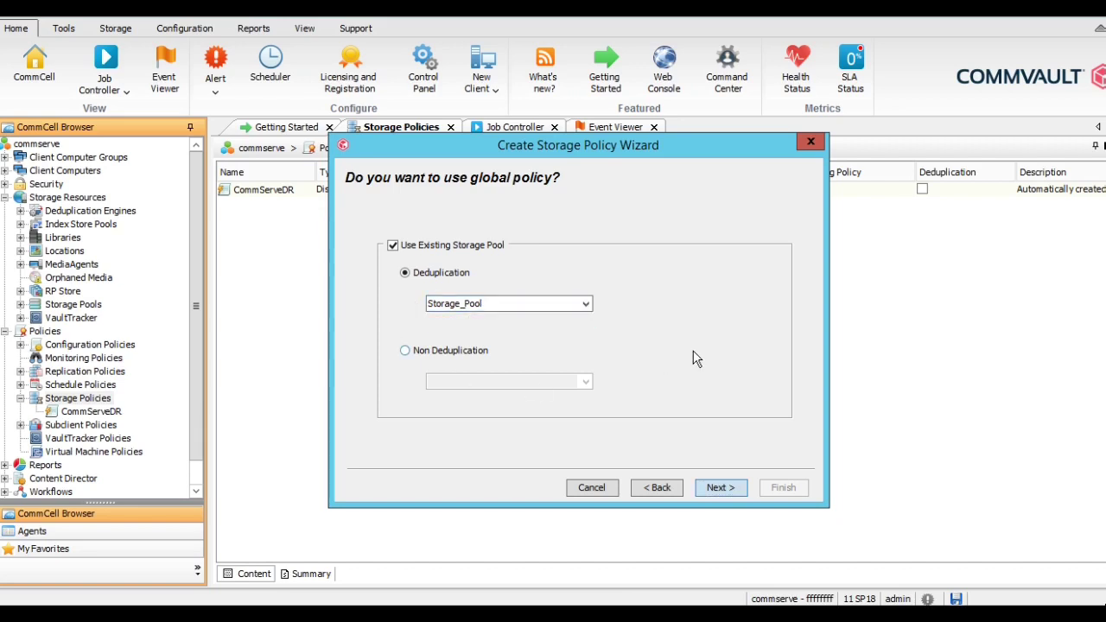
- Advance to the streams and retention page, keeping 100 device streams and 30 days / 1 cycle
click(711, 487)
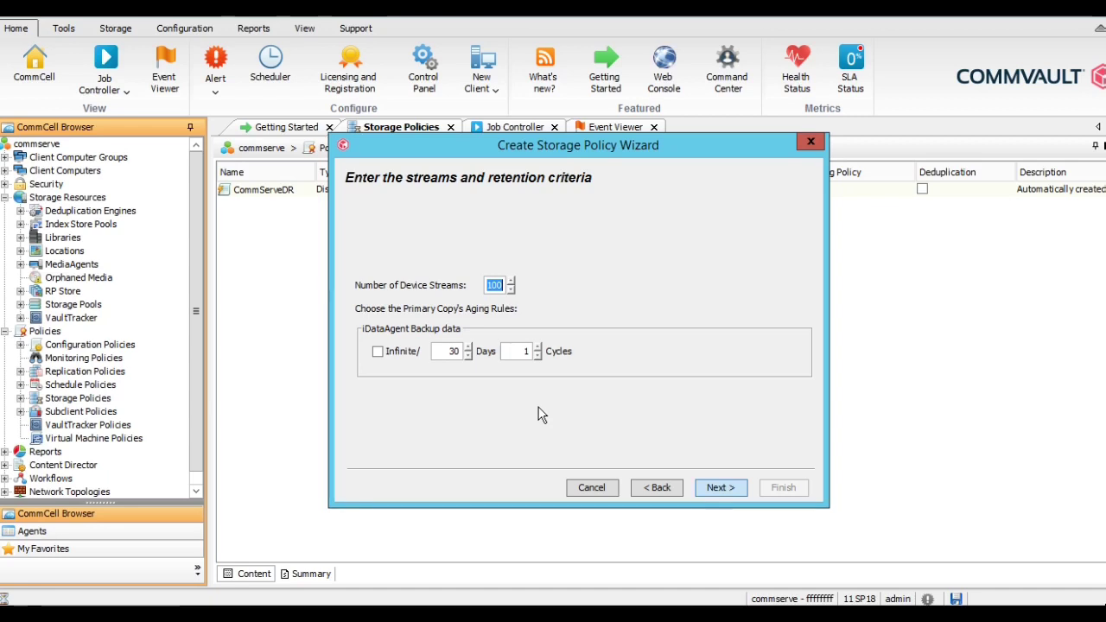
- Accept the retention settings, finish the wizard, and select the new Storage_Policy in the list
click(722, 488)
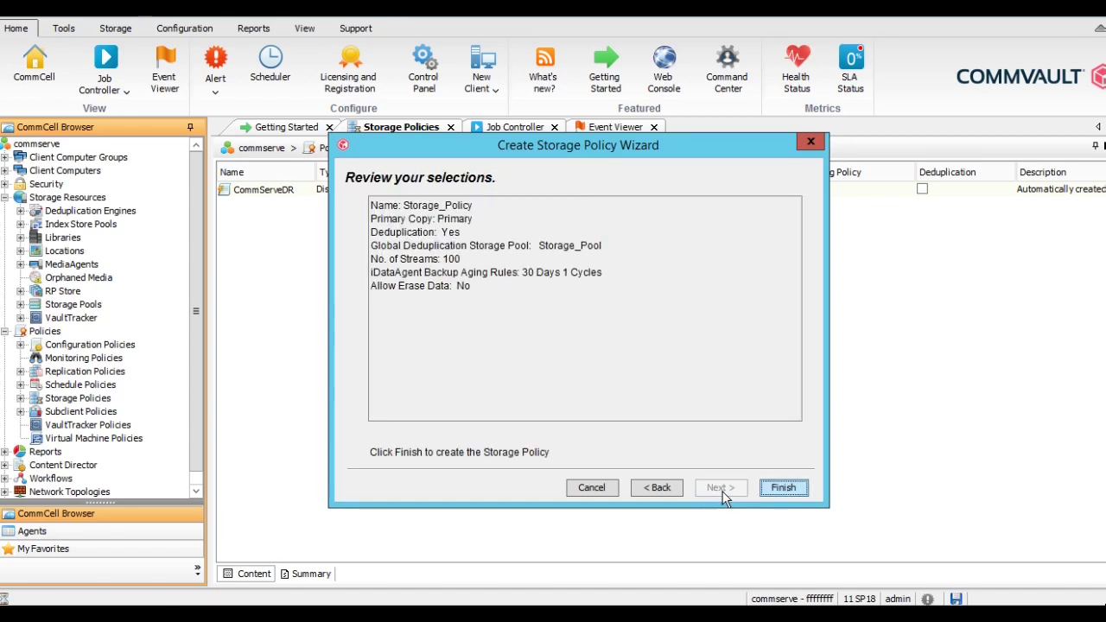
click(786, 488)
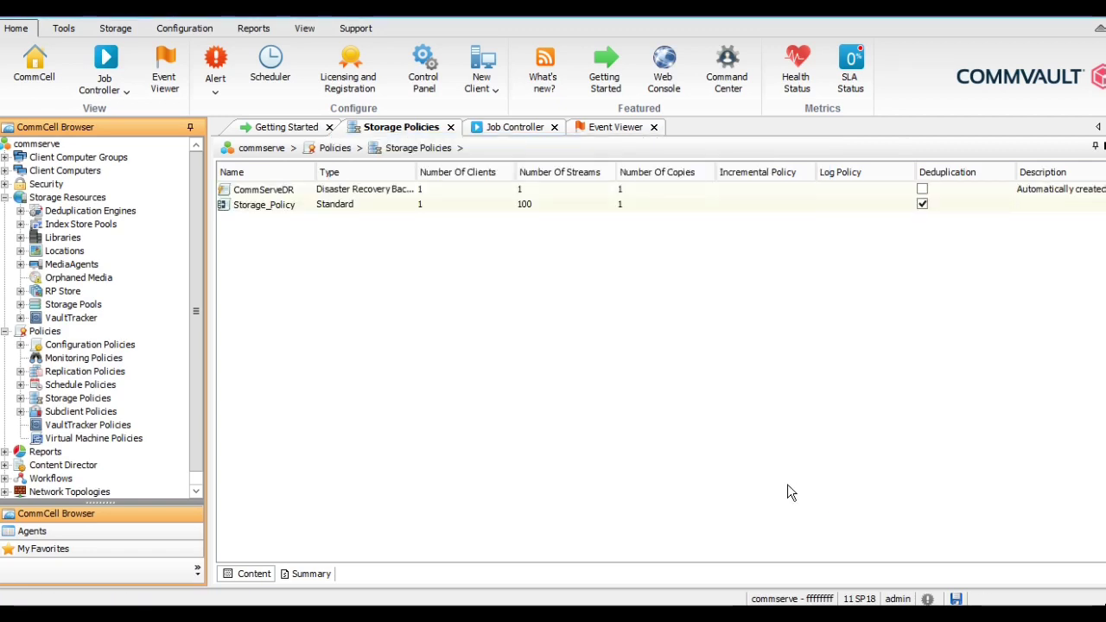
click(255, 211)
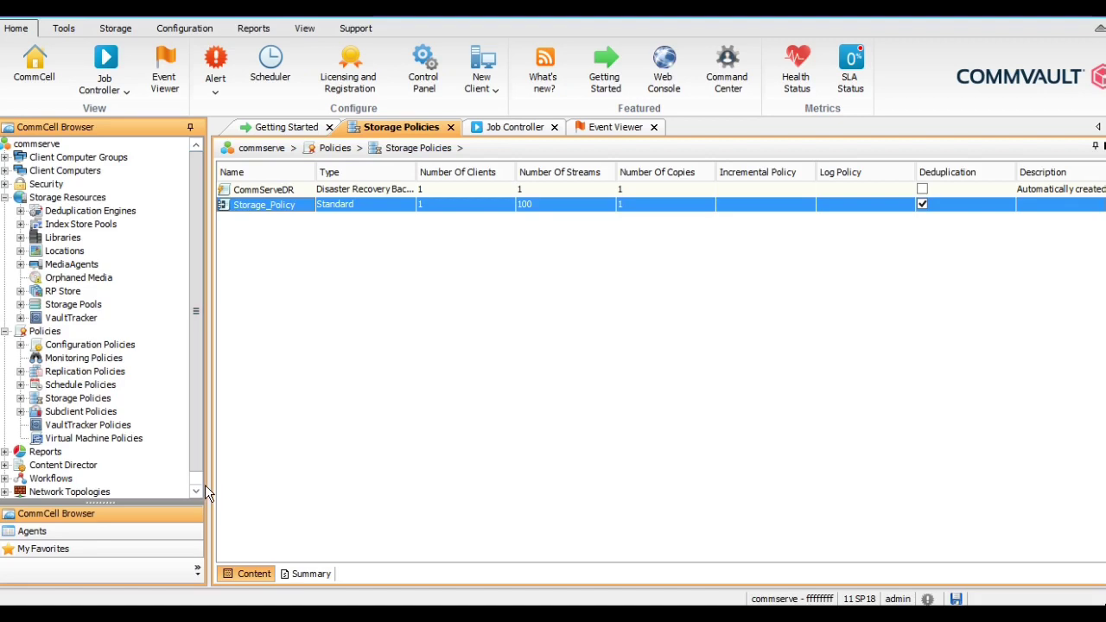
- View Storage_Policy's deduplicated Primary copy on DISK_LIBRARY with 30-day retention, then collapse Storage Policies
click(21, 398)
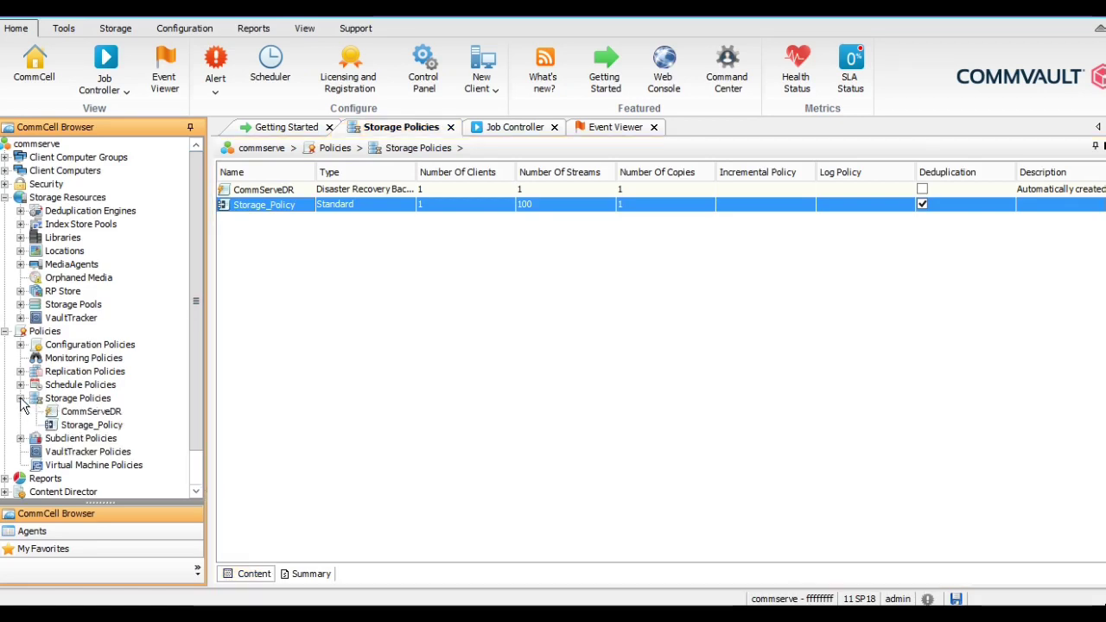
click(79, 426)
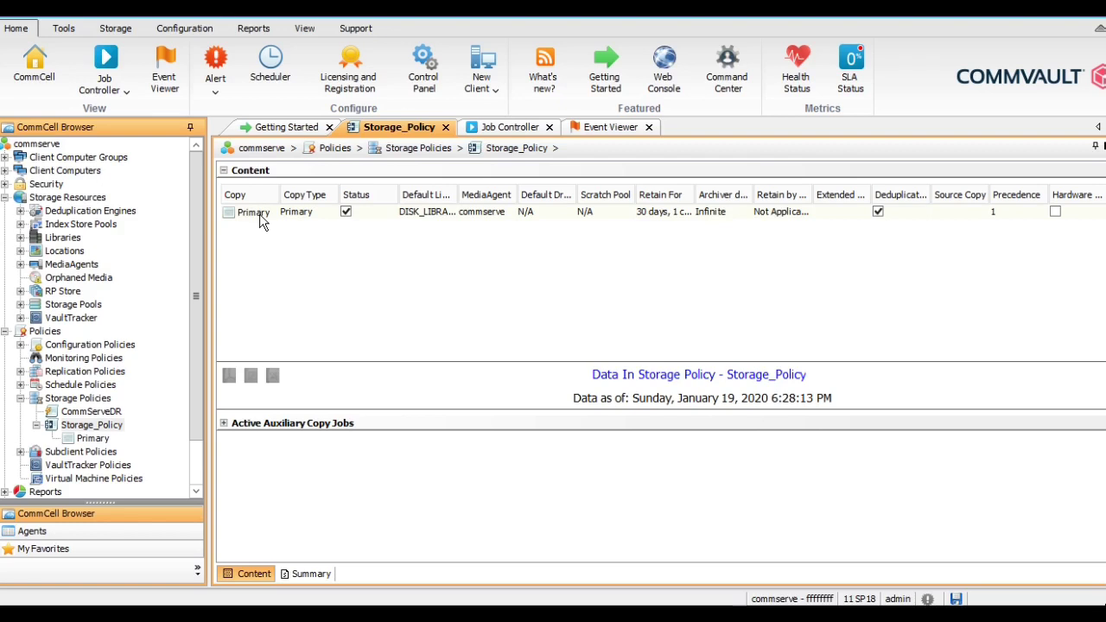
click(20, 398)
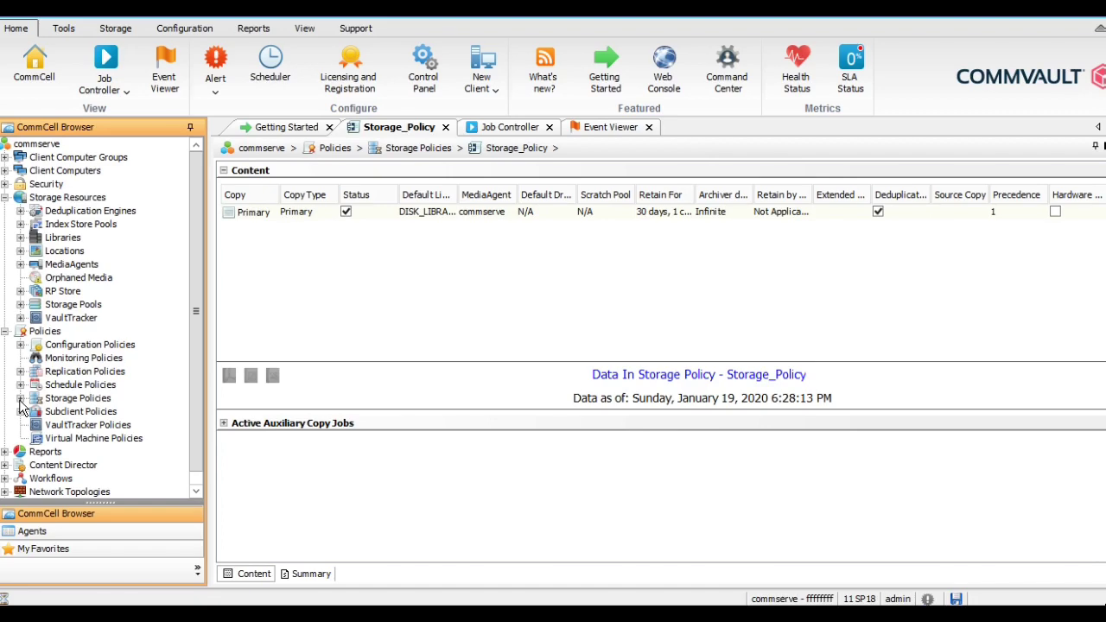